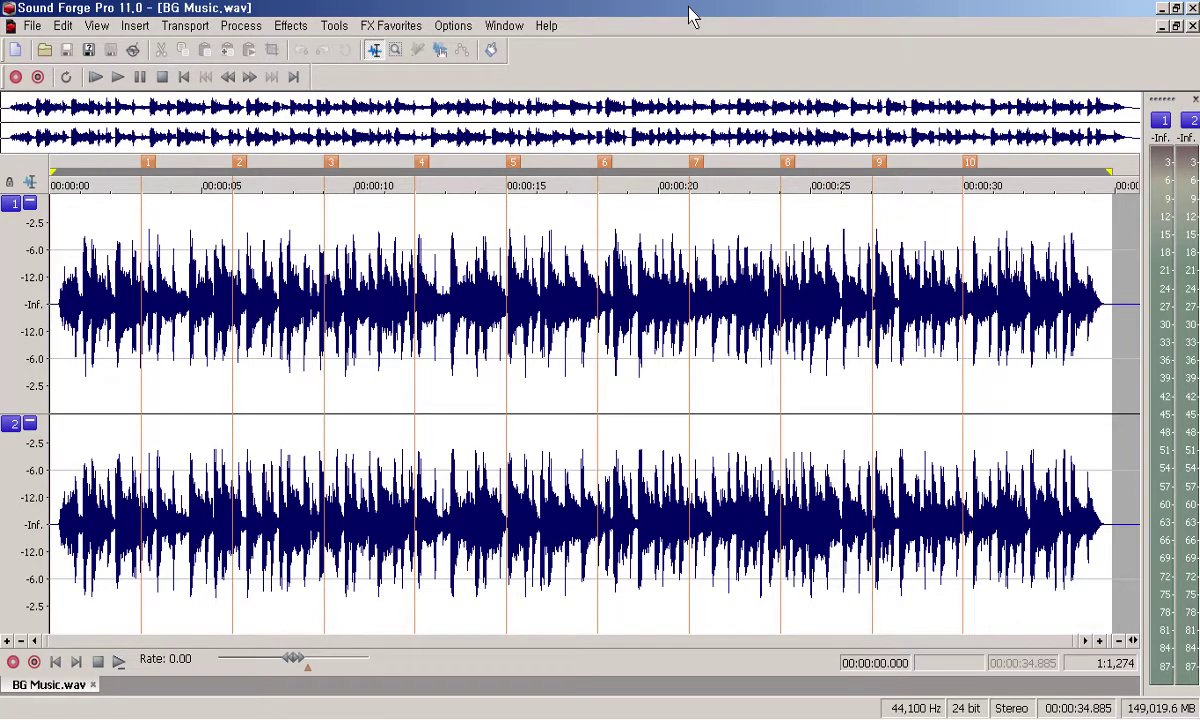
- Open the Graphic Fade settings for the entire BG Music.wav file
key(alt+p)
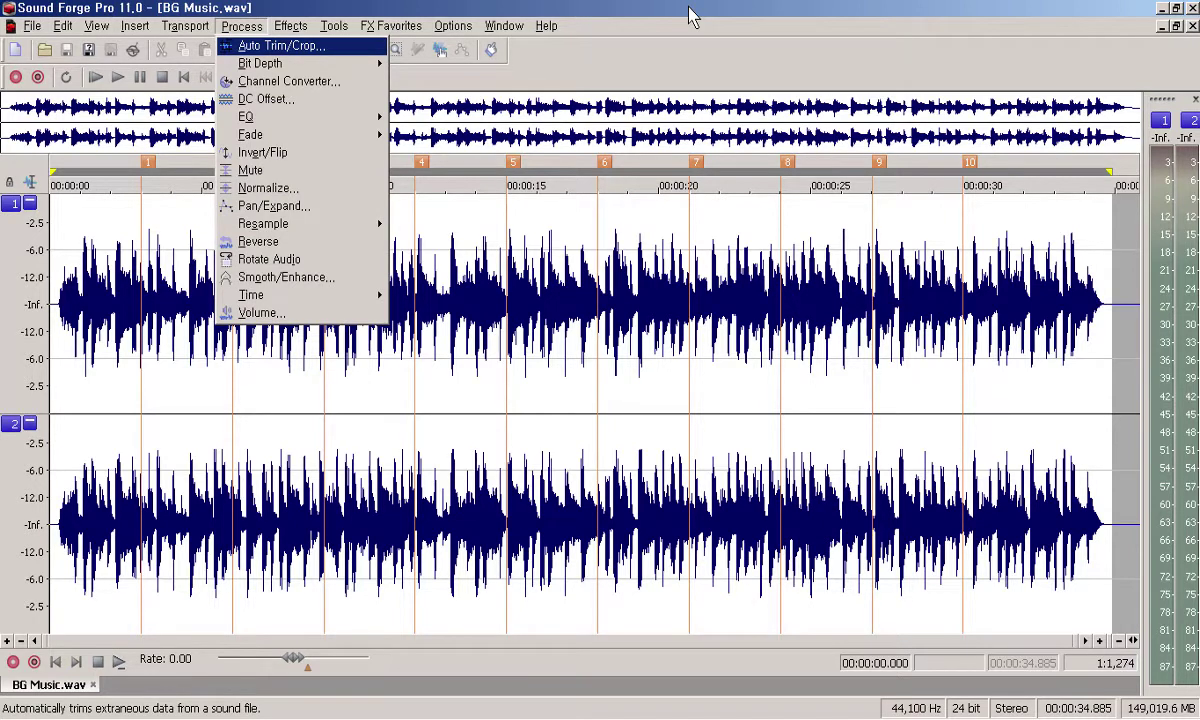
key(Down)
key(Down)
key(Down)
key(Down)
key(Down)
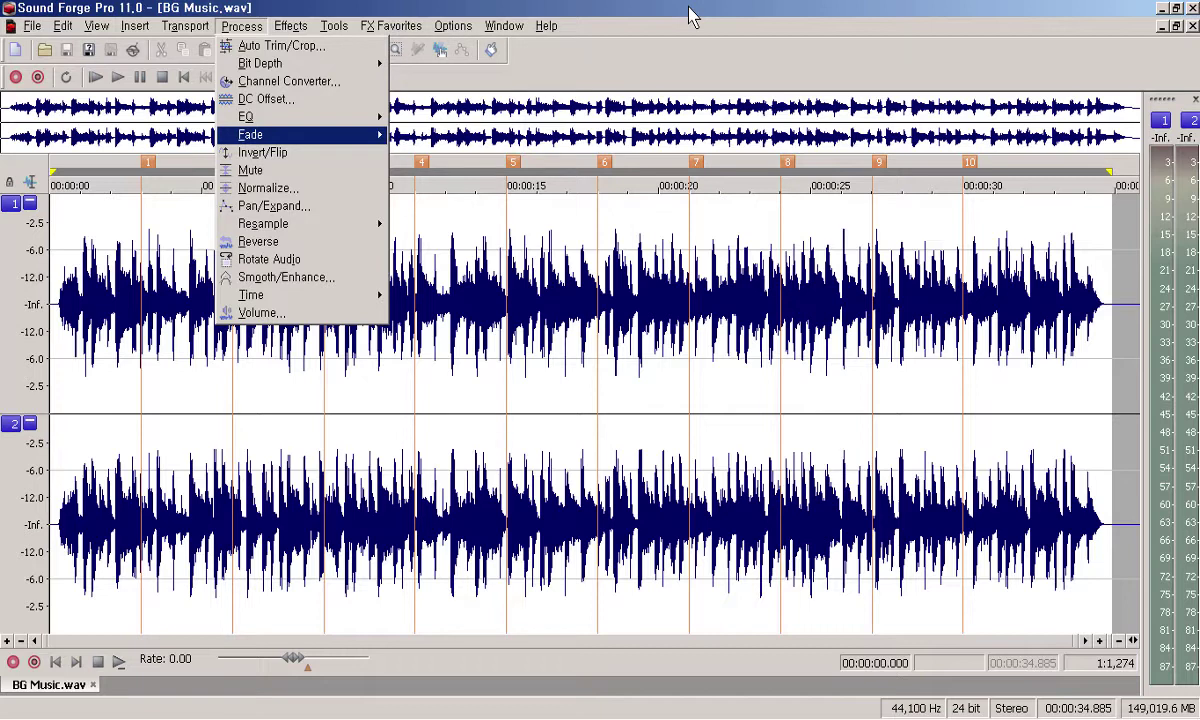
key(Right)
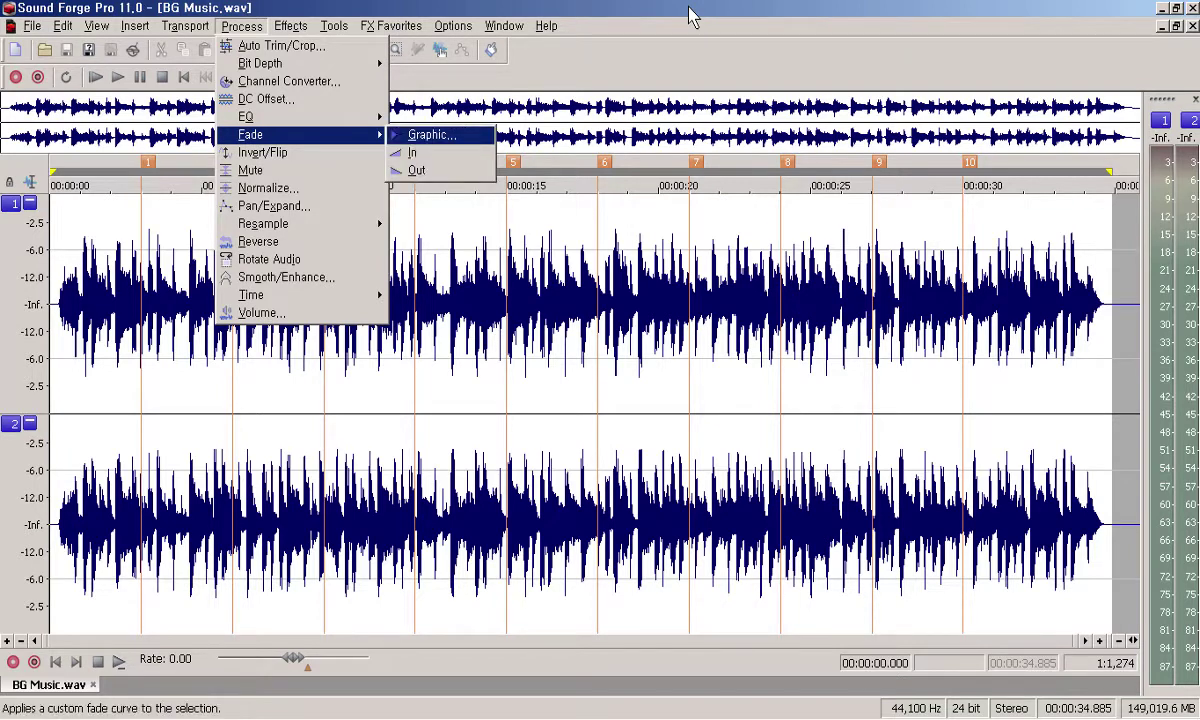
key(Return)
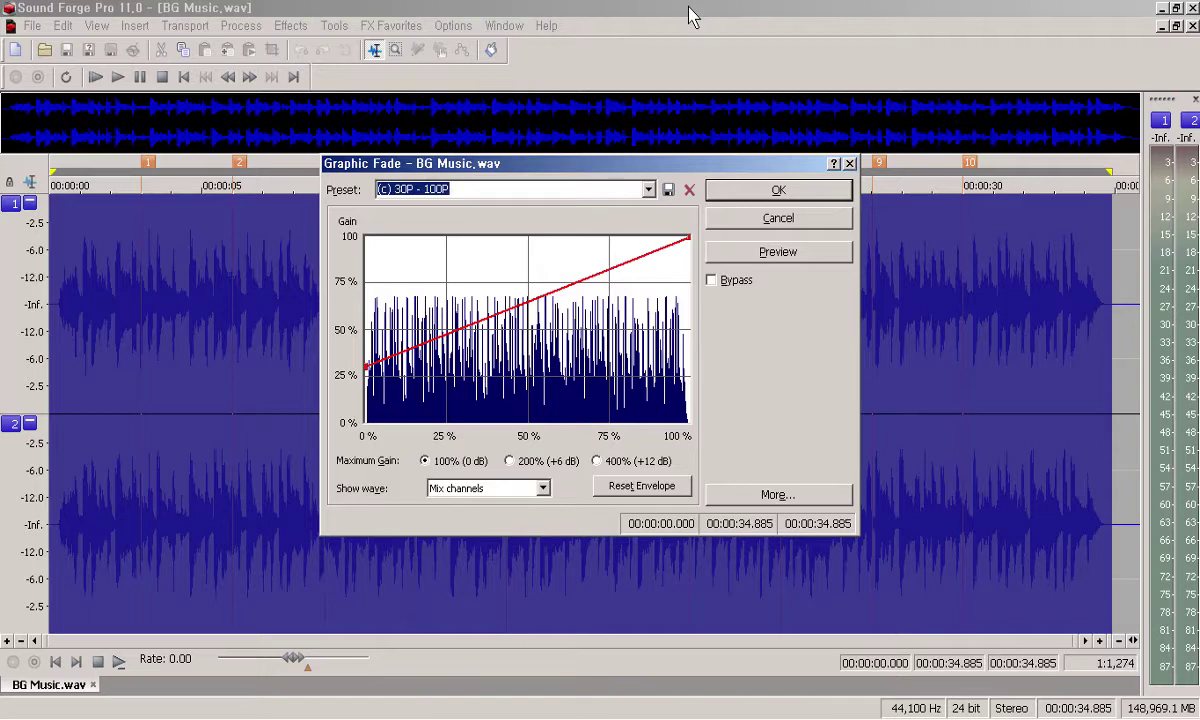
- Examine the fade curves of the (a) 10P, (b) 20P and (c) 30P preset groups, ending on (c) 30P - 30P
key(Down)
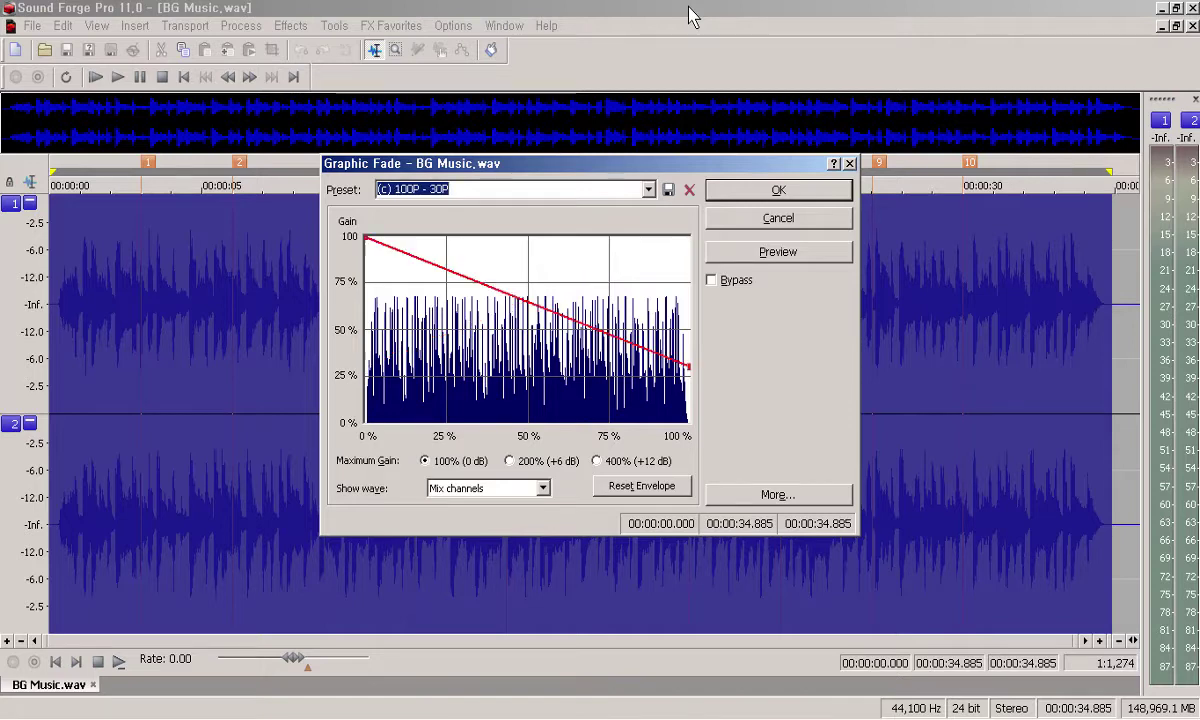
key(Up)
key(Up)
key(Up)
key(Down)
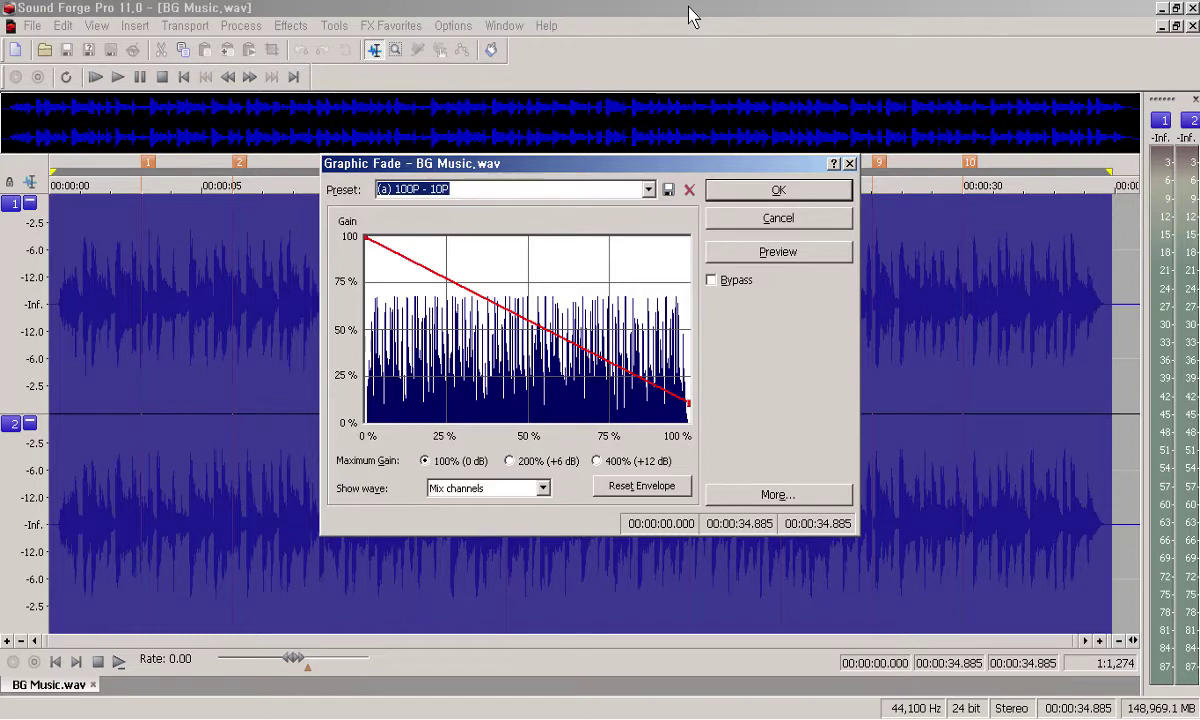
key(Down)
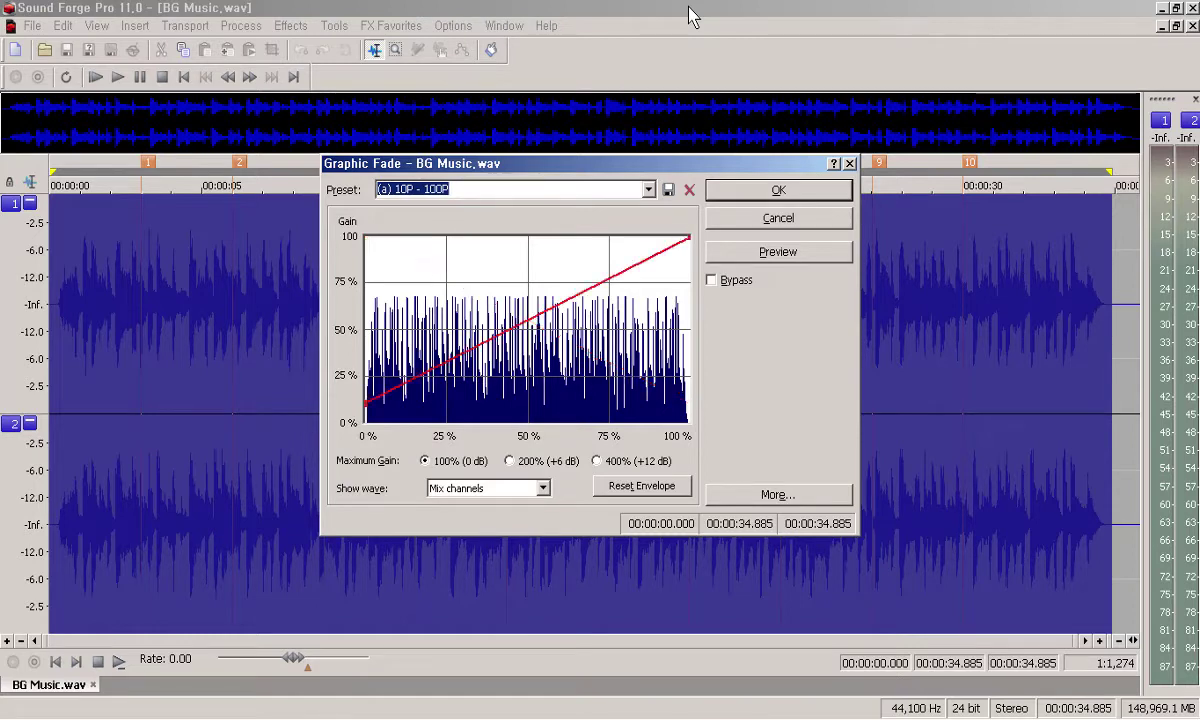
key(Down)
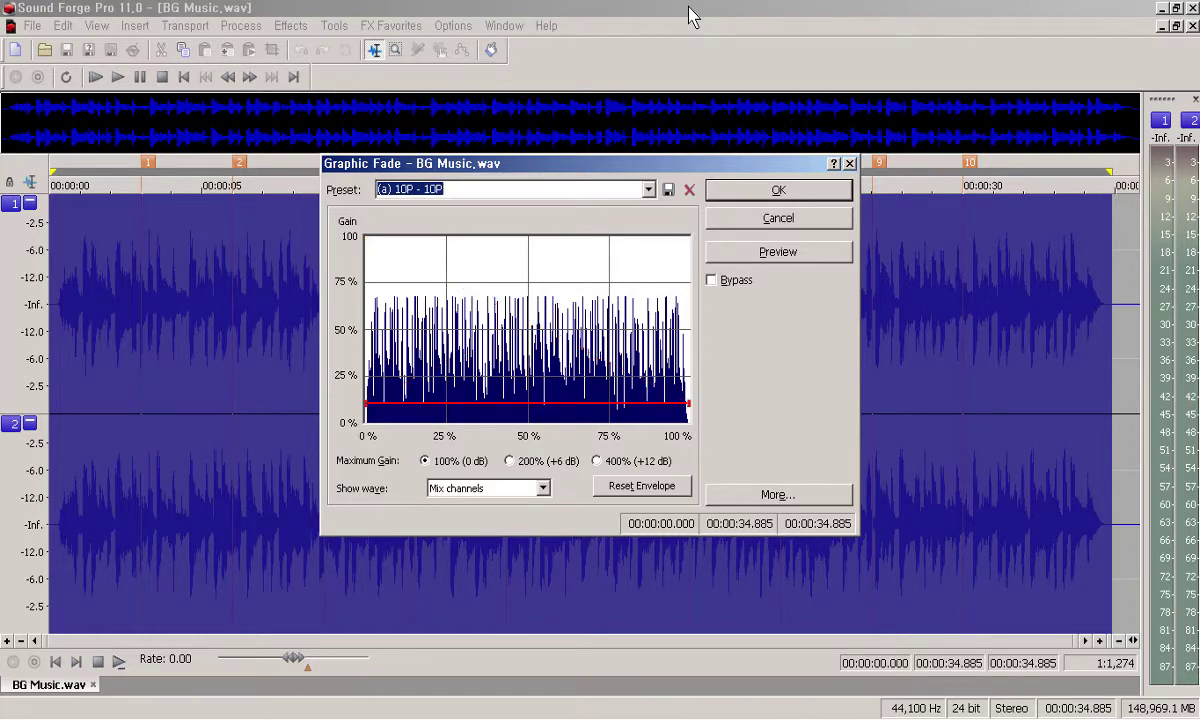
key(Down)
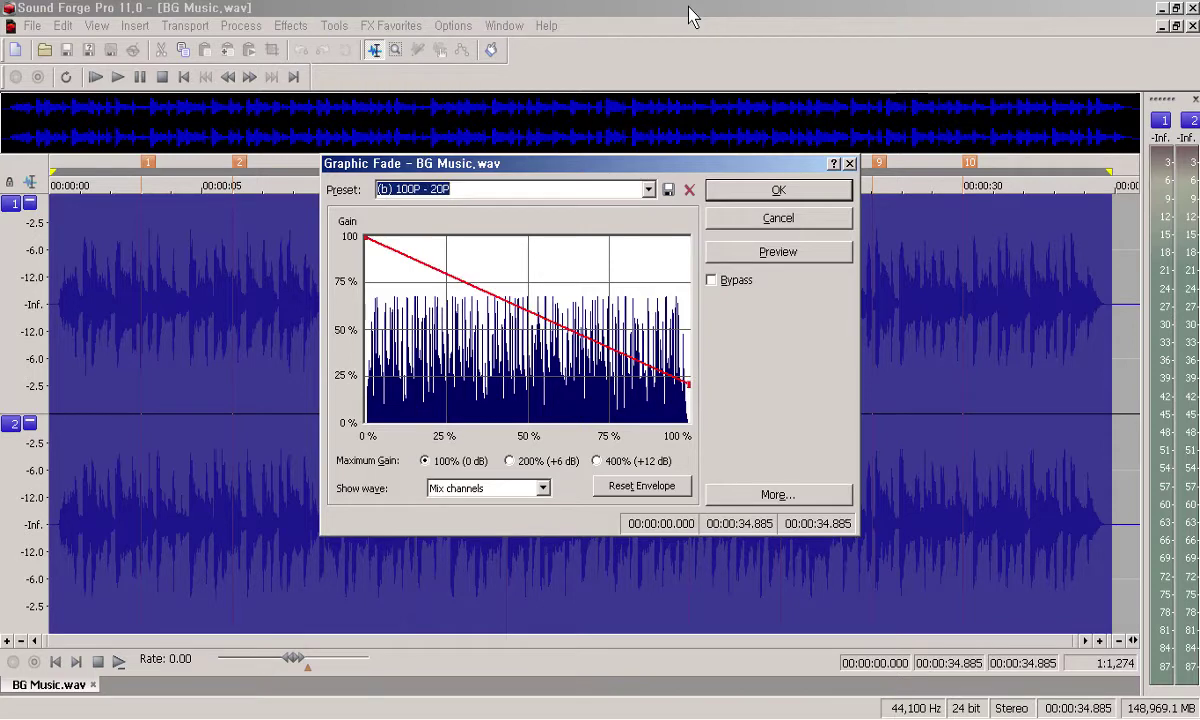
key(Down)
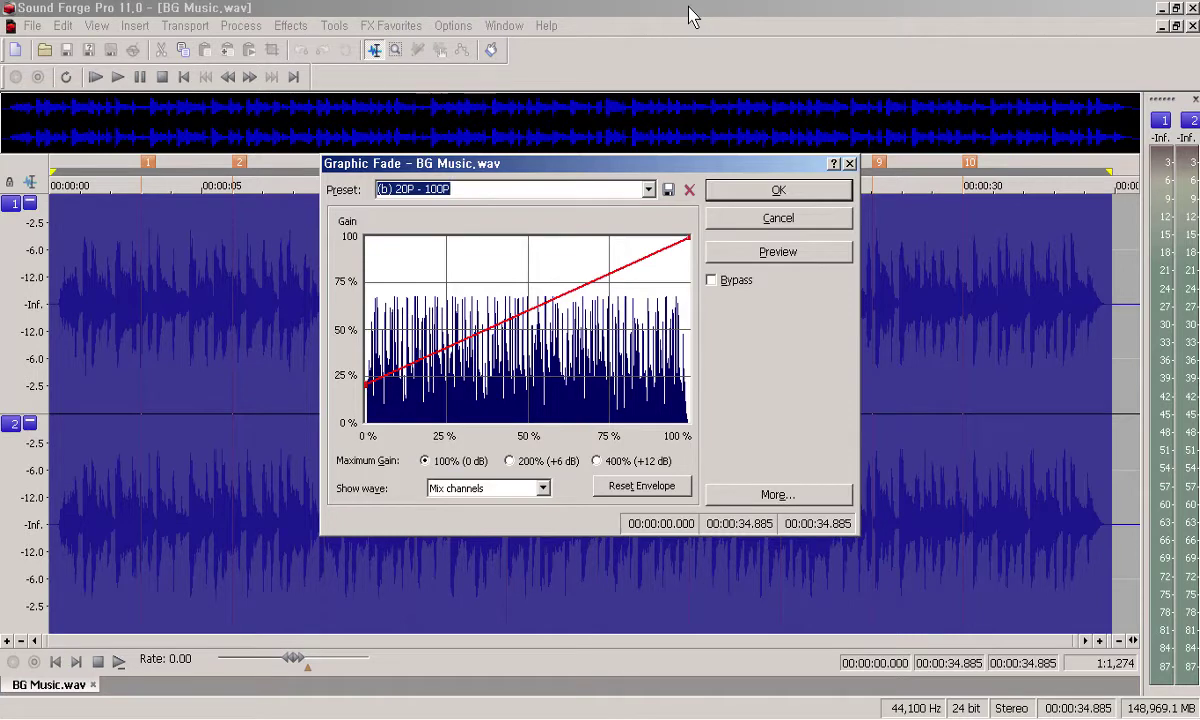
key(Up)
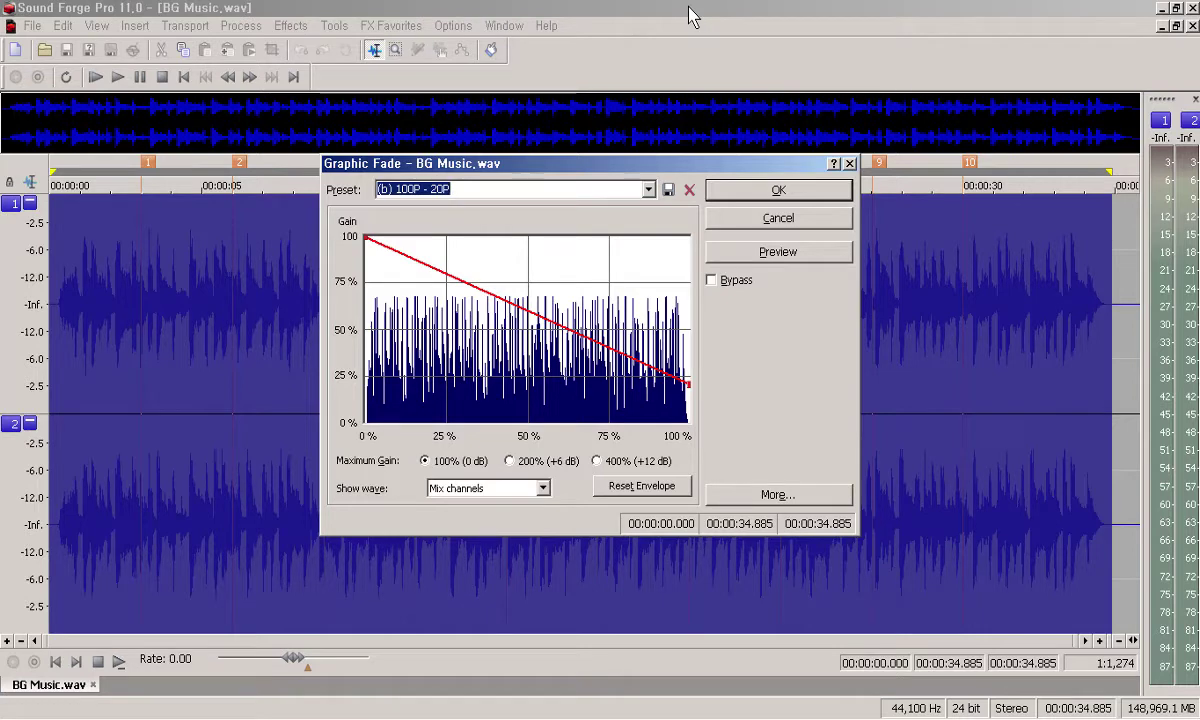
key(Down)
key(Down)
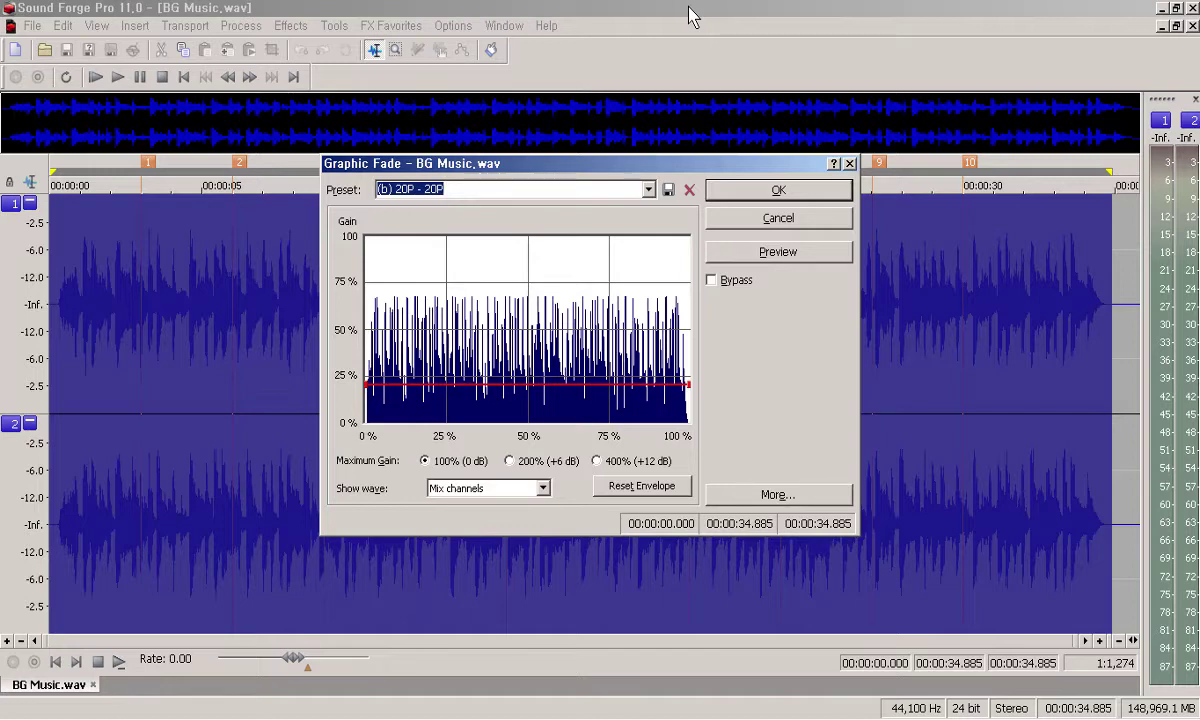
key(Down)
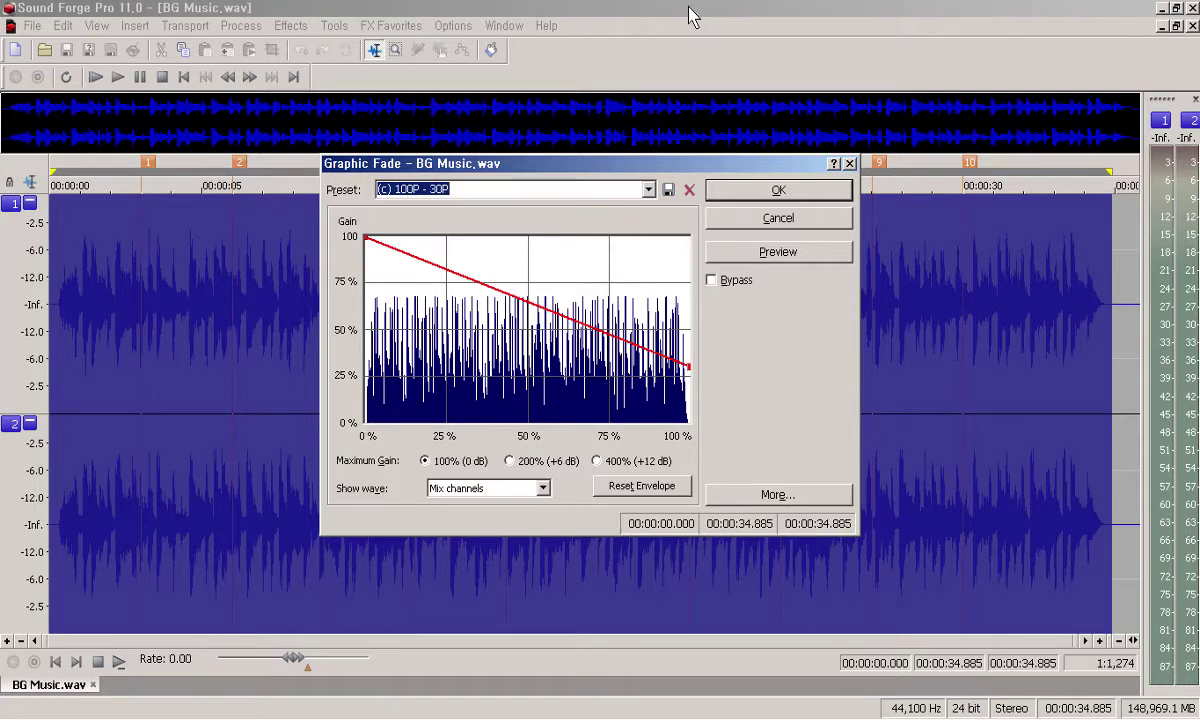
key(Down)
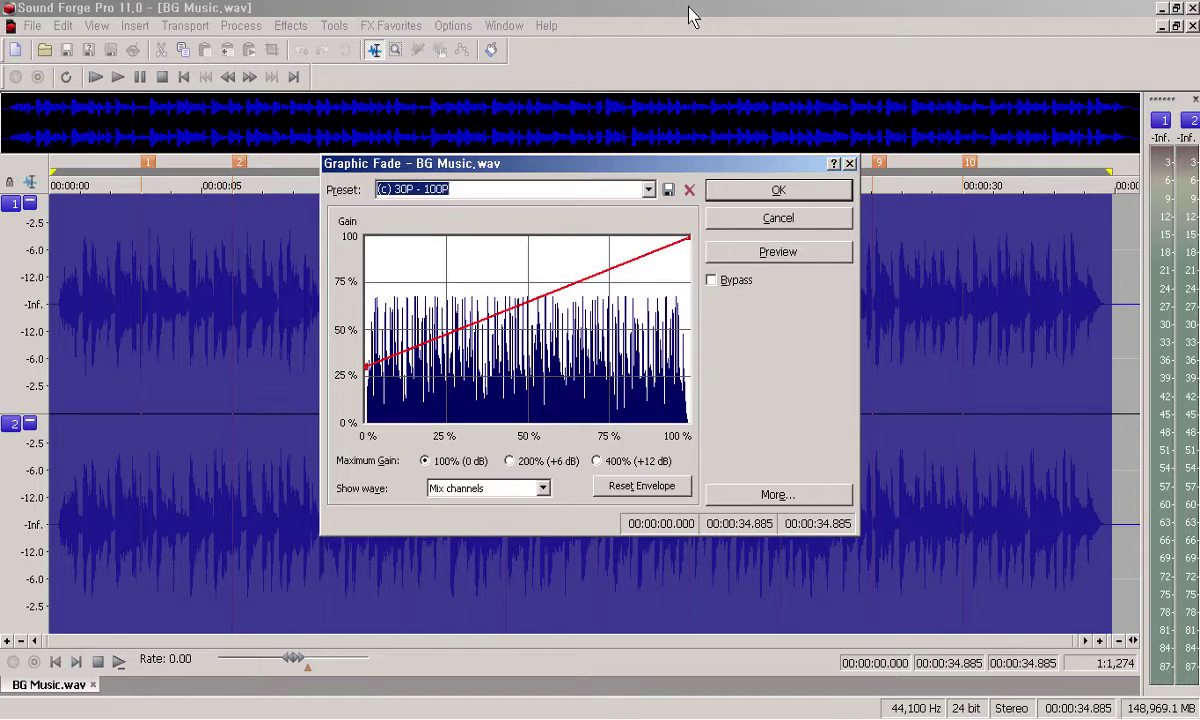
key(Down)
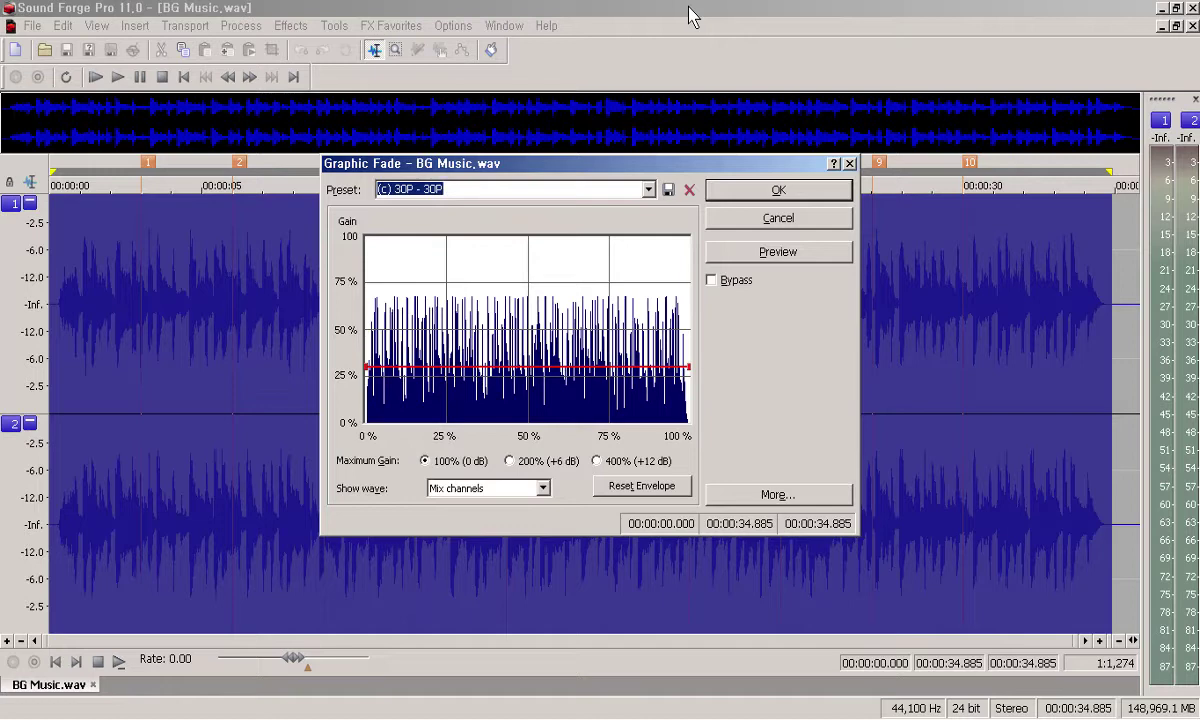
- Review the remaining fade presets from group (d) 40P up to (j) 110P - 110P, and close Graphic Fade without applying it
key(Down)
key(Down)
key(Down)
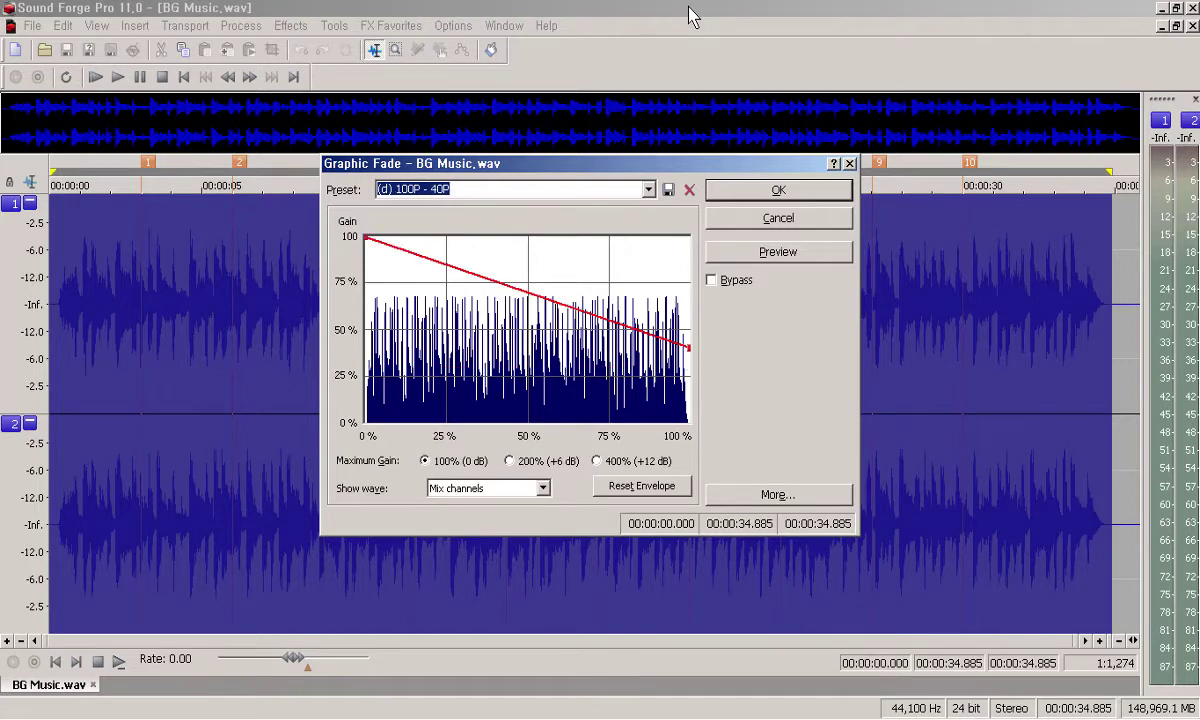
key(Down)
key(Down)
key(Down)
key(Down)
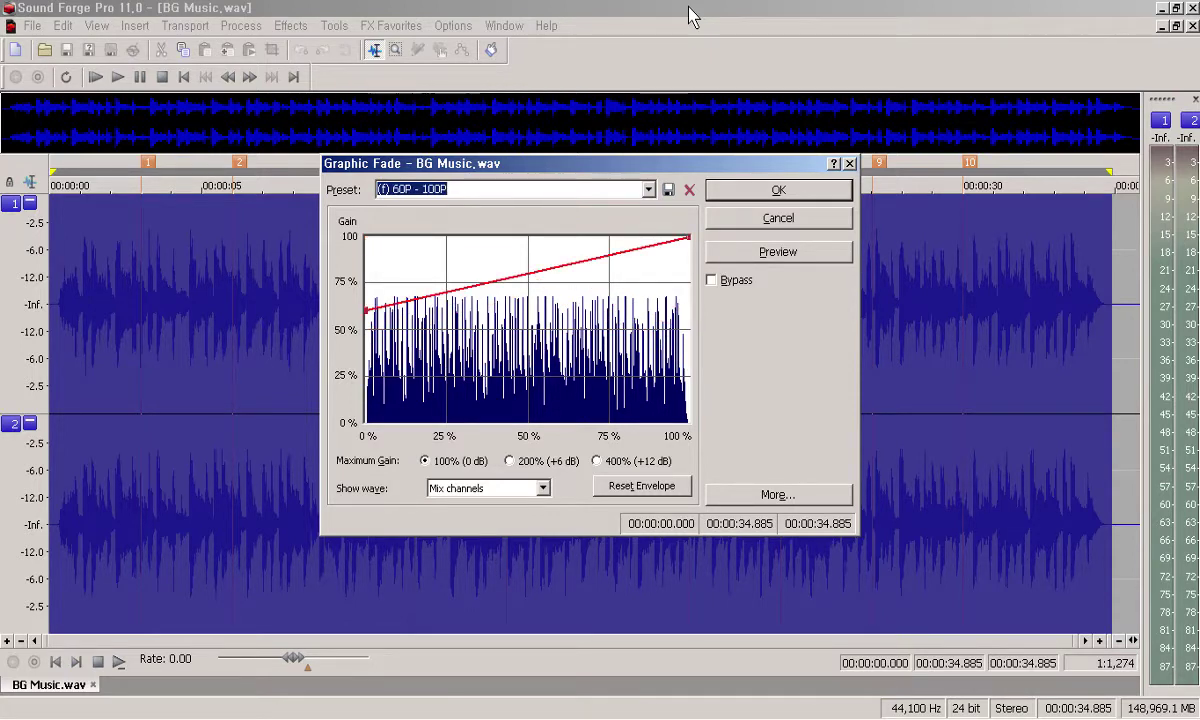
key(Down)
key(Down)
key(Down)
key(Down)
key(Down)
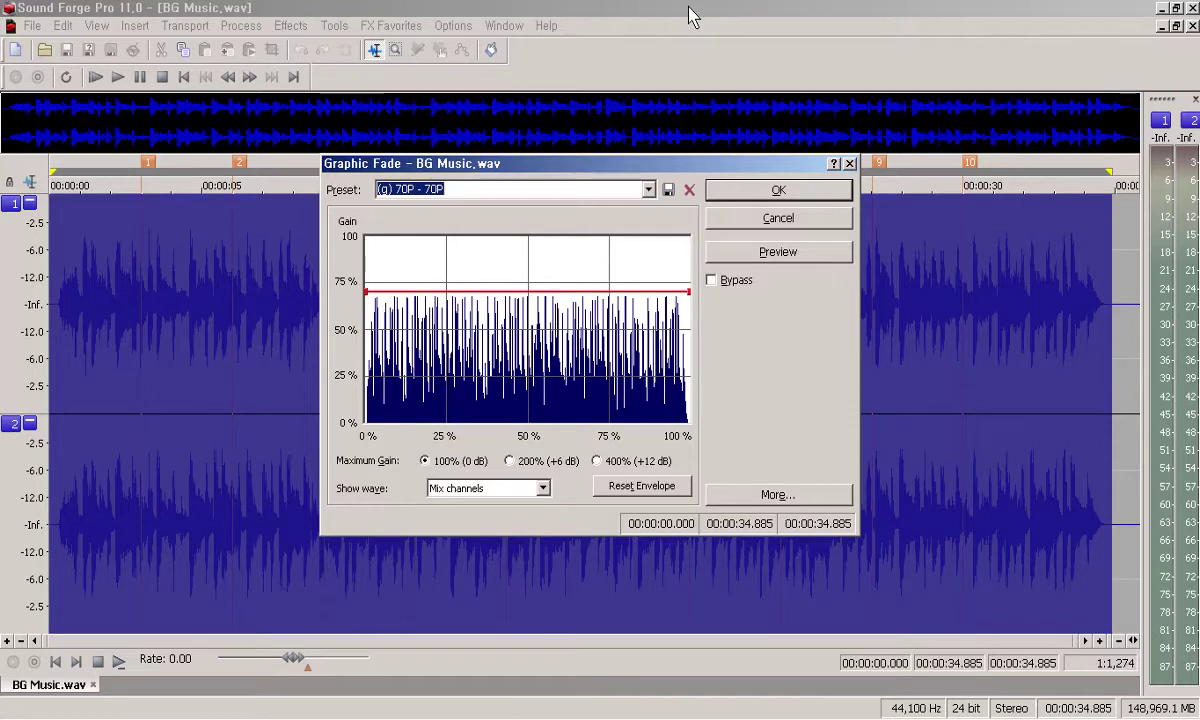
key(Down)
key(Down)
key(Down)
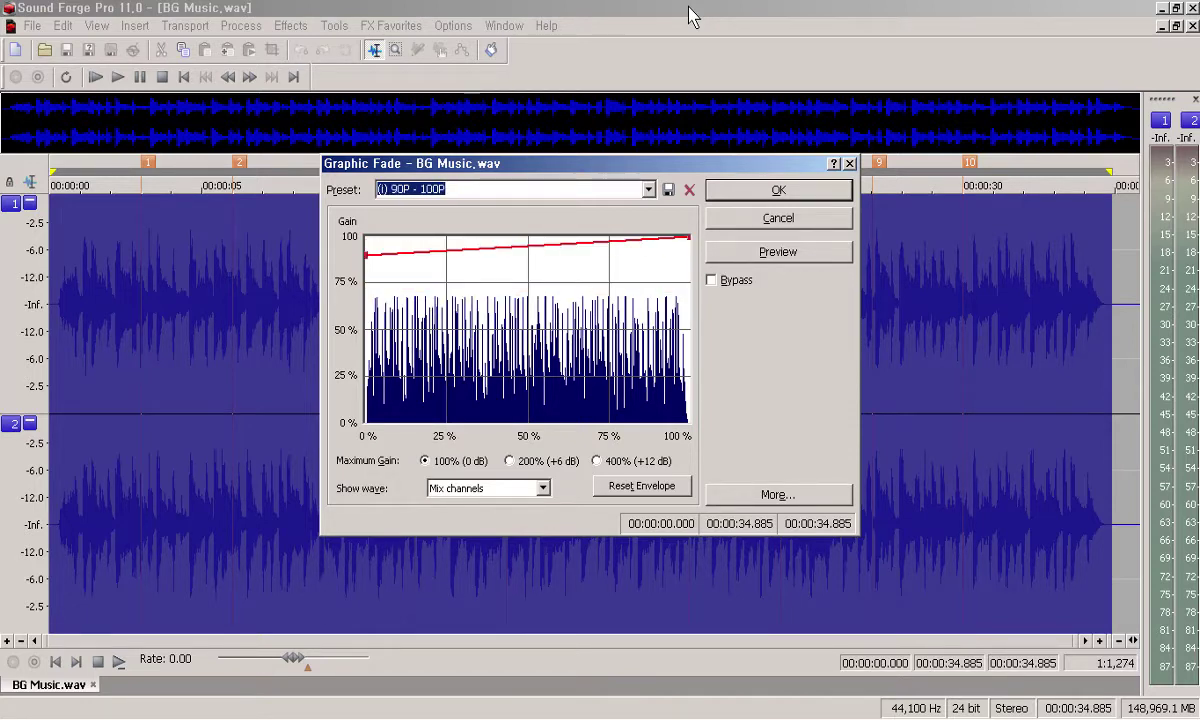
key(Down)
key(Down)
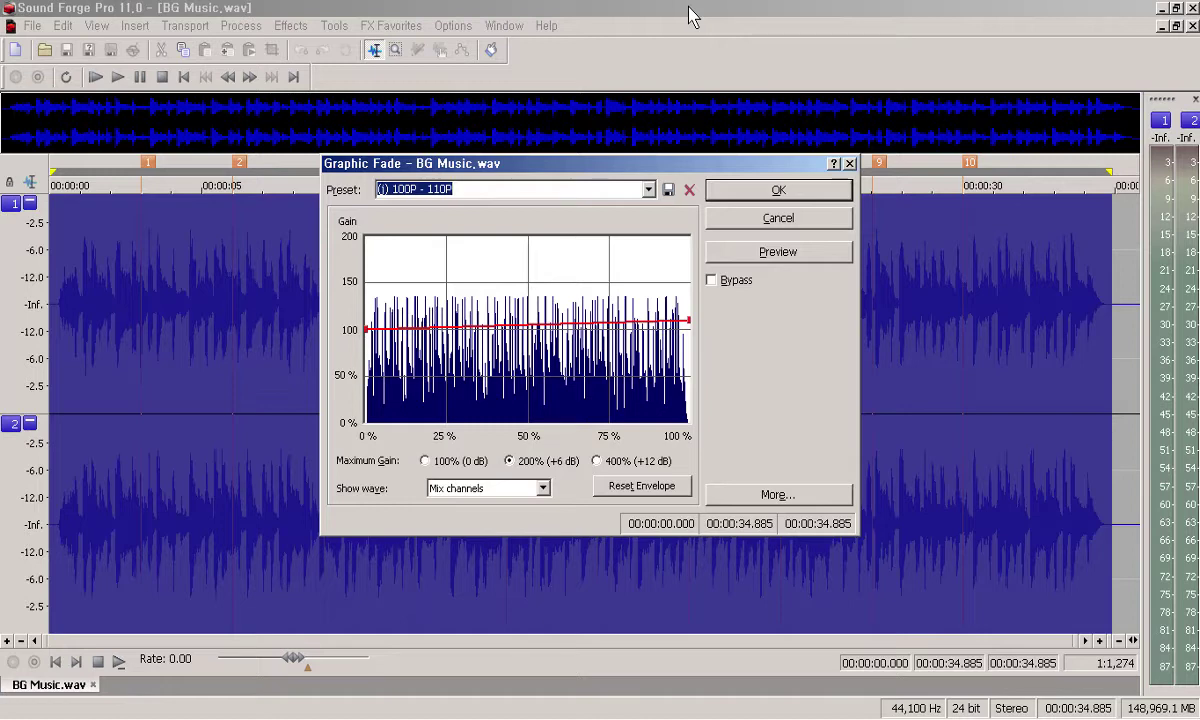
key(Down)
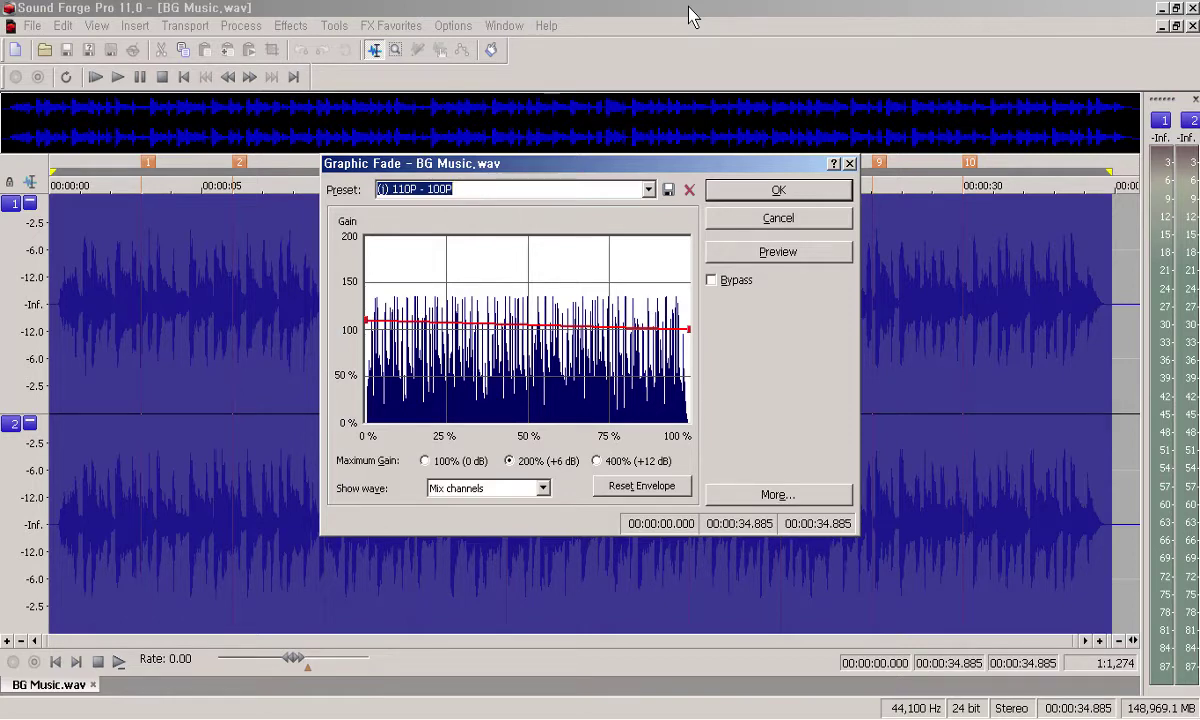
key(Down)
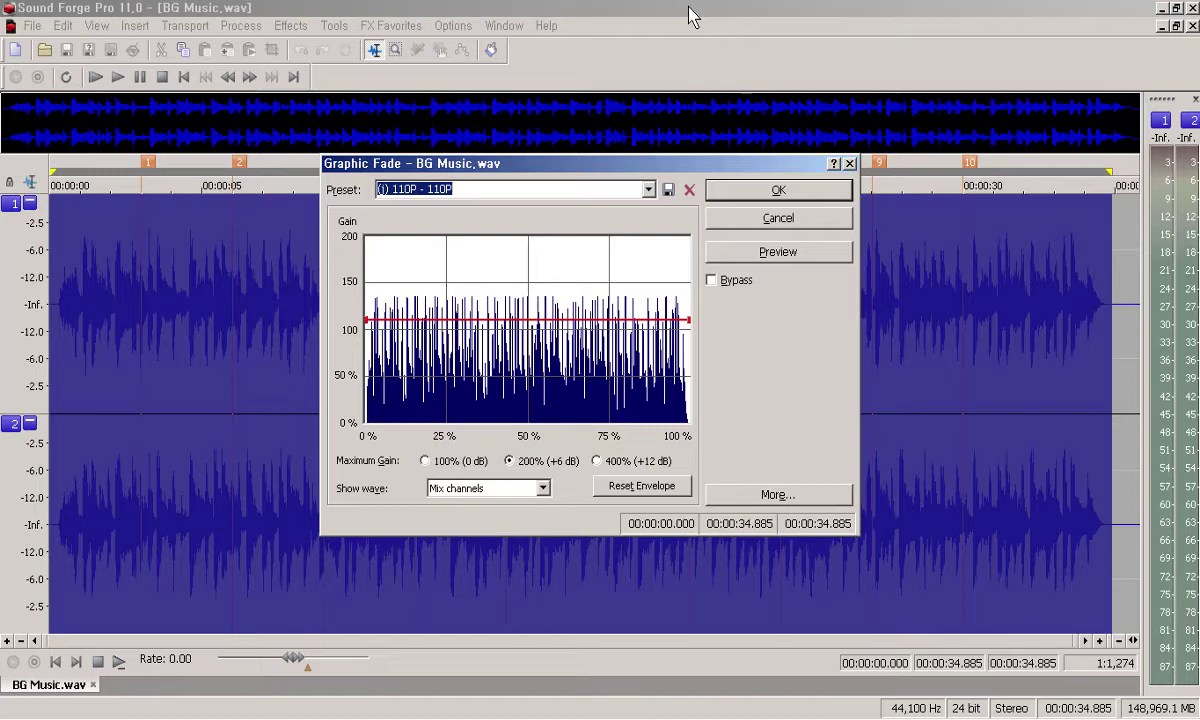
key(Return)
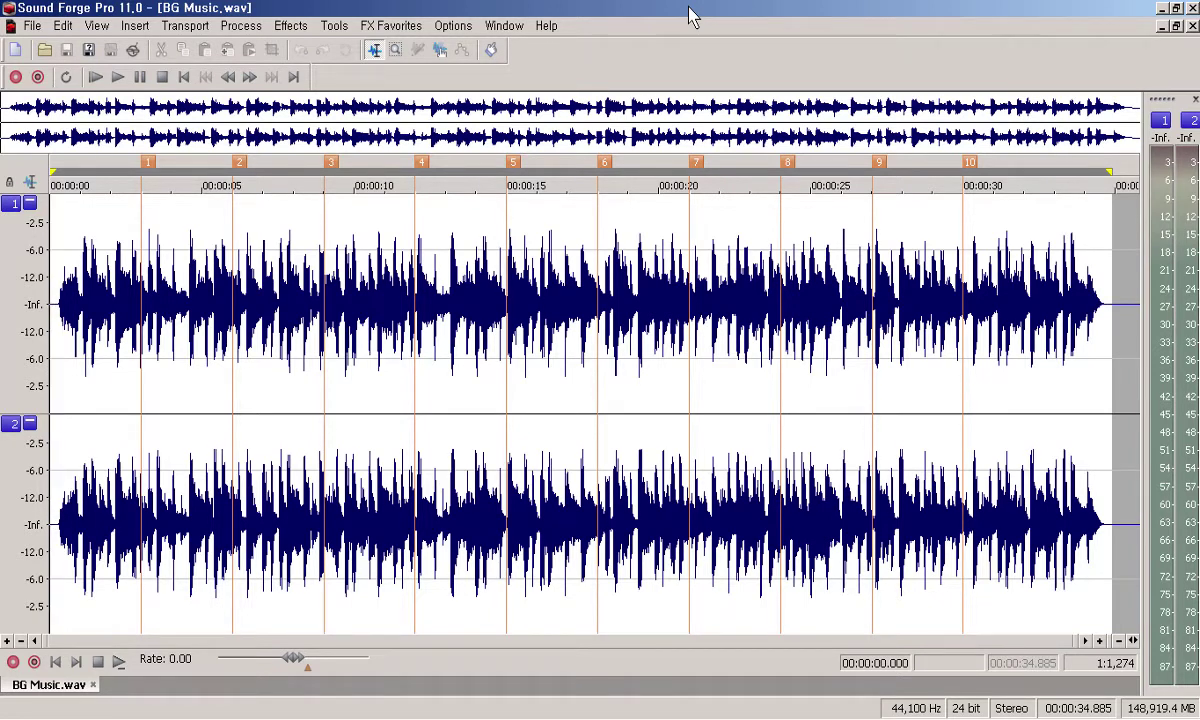
- Listen to the music from the beginning, from marker 1 at 3 seconds and from marker 2 at 6 seconds
key(space)
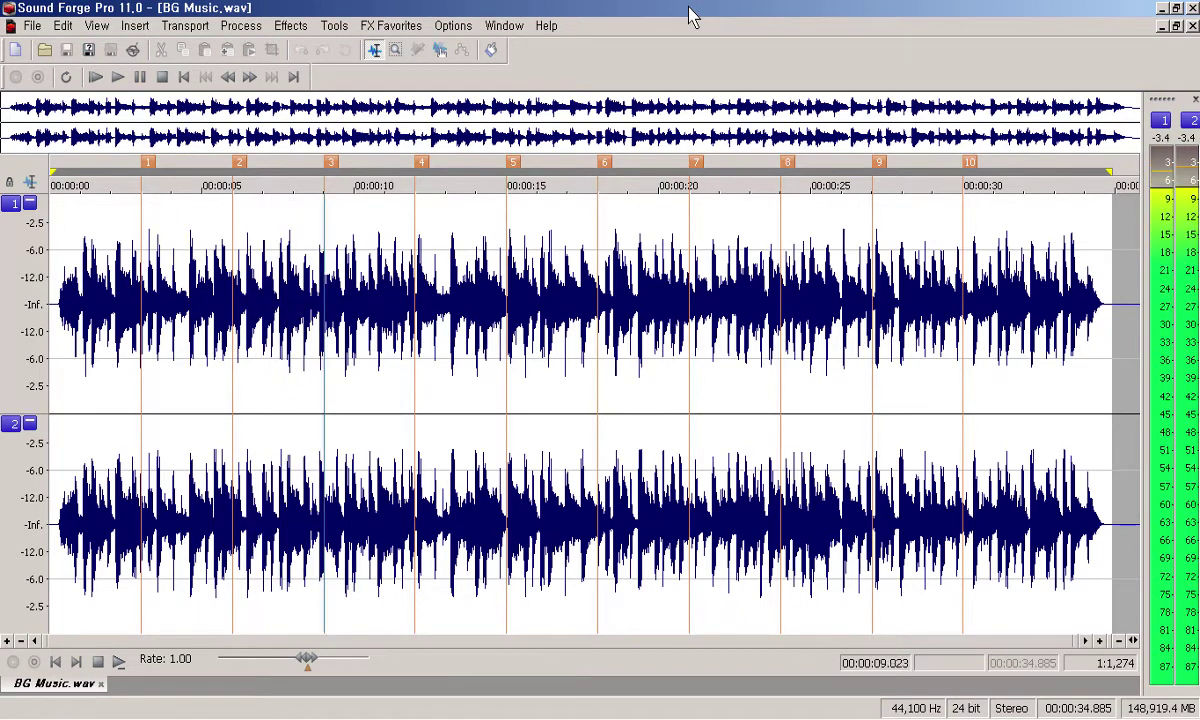
key(space)
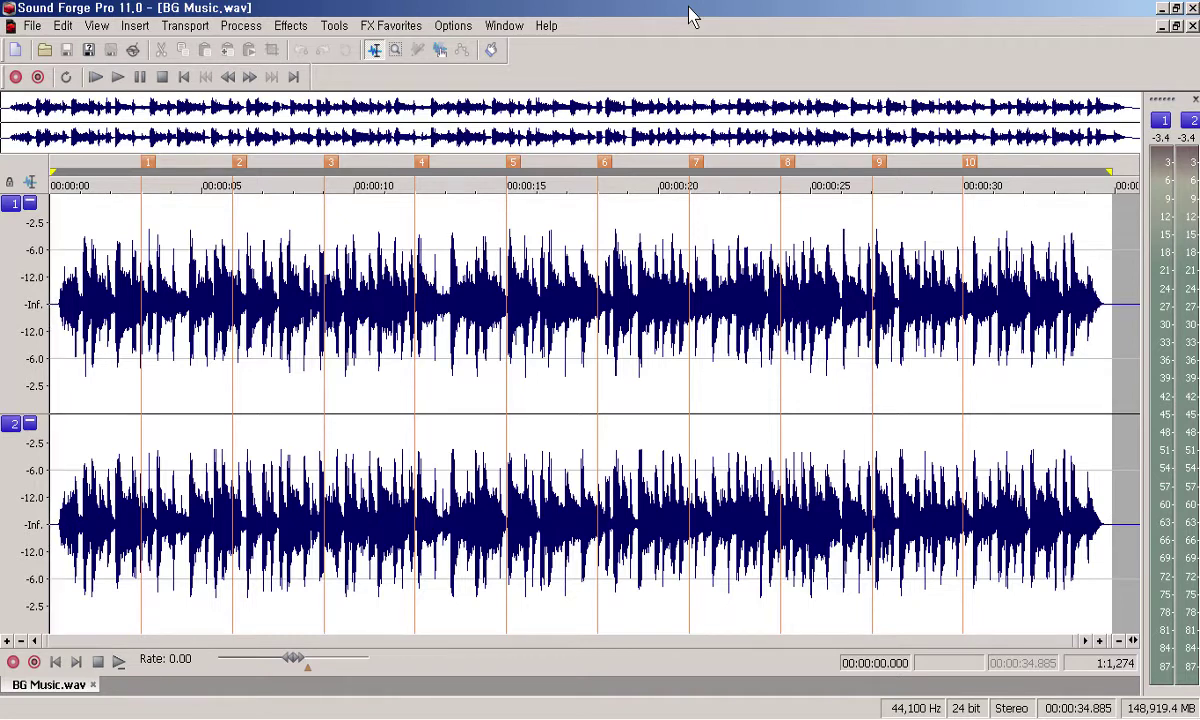
key(ctrl+Right)
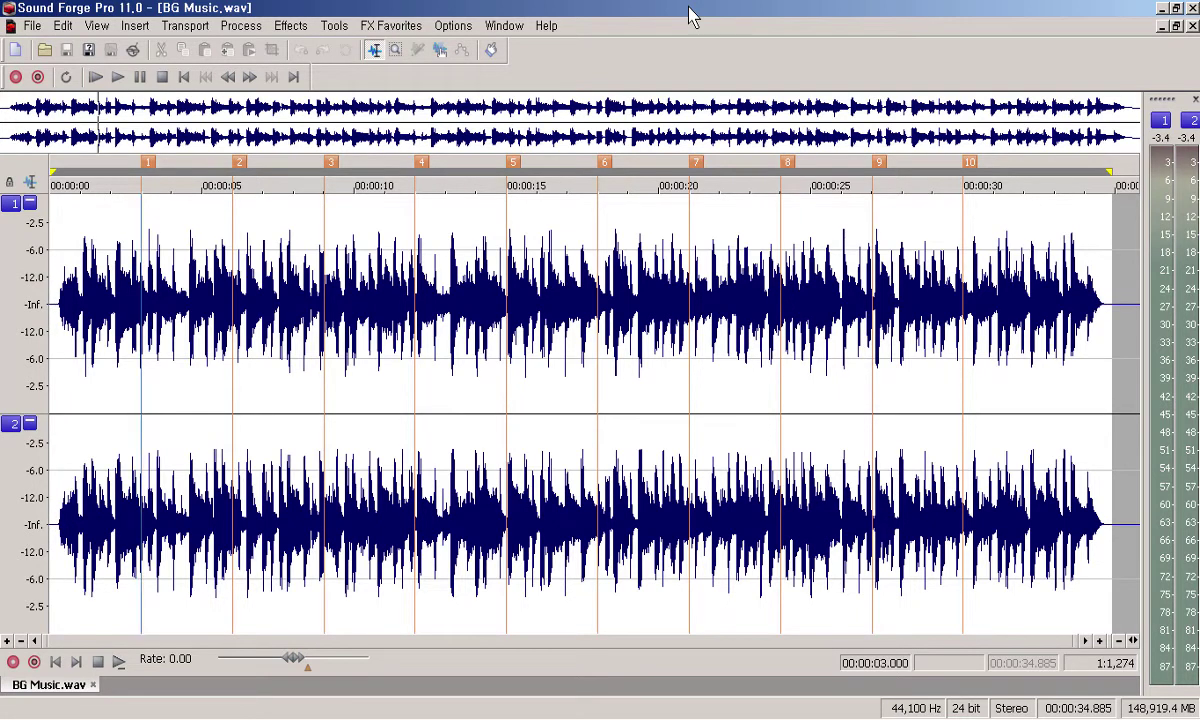
key(space)
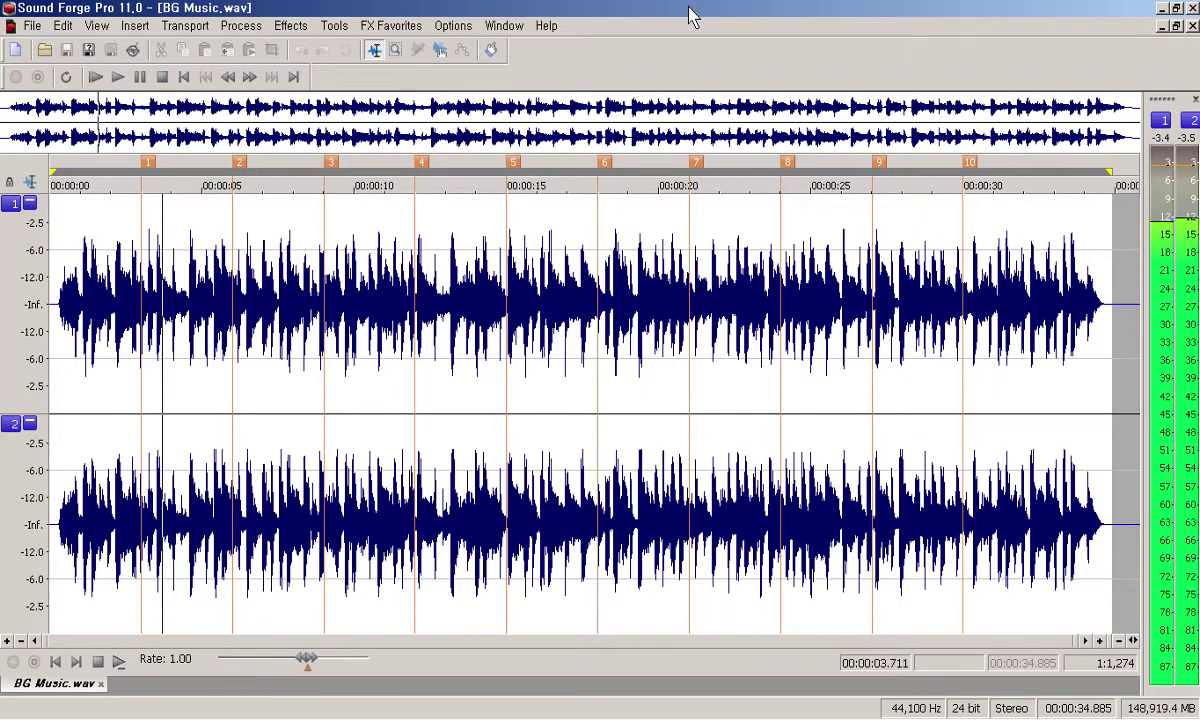
key(space)
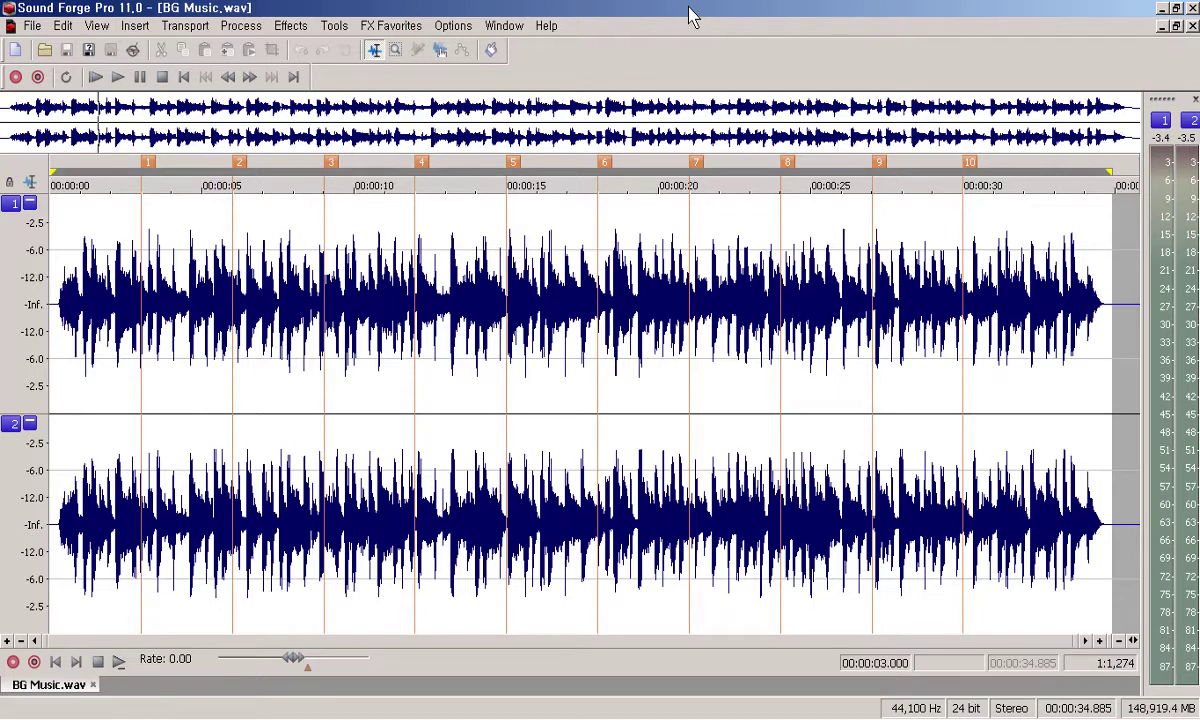
key(ctrl+Right)
key(space)
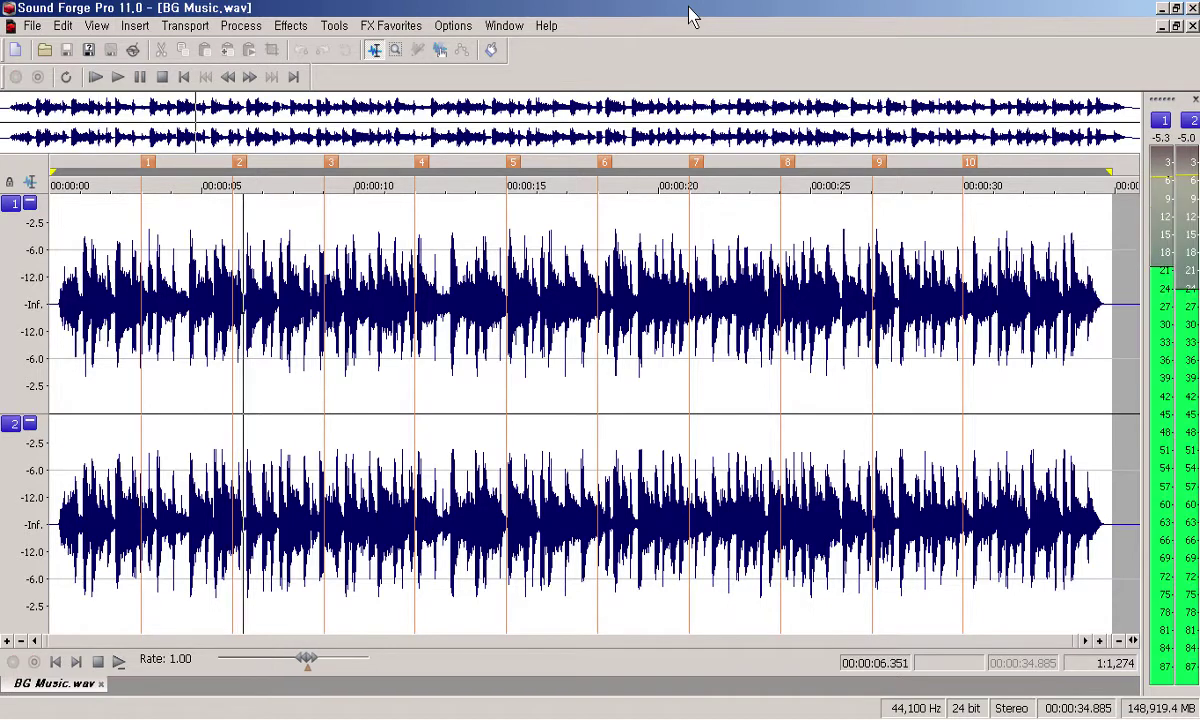
key(space)
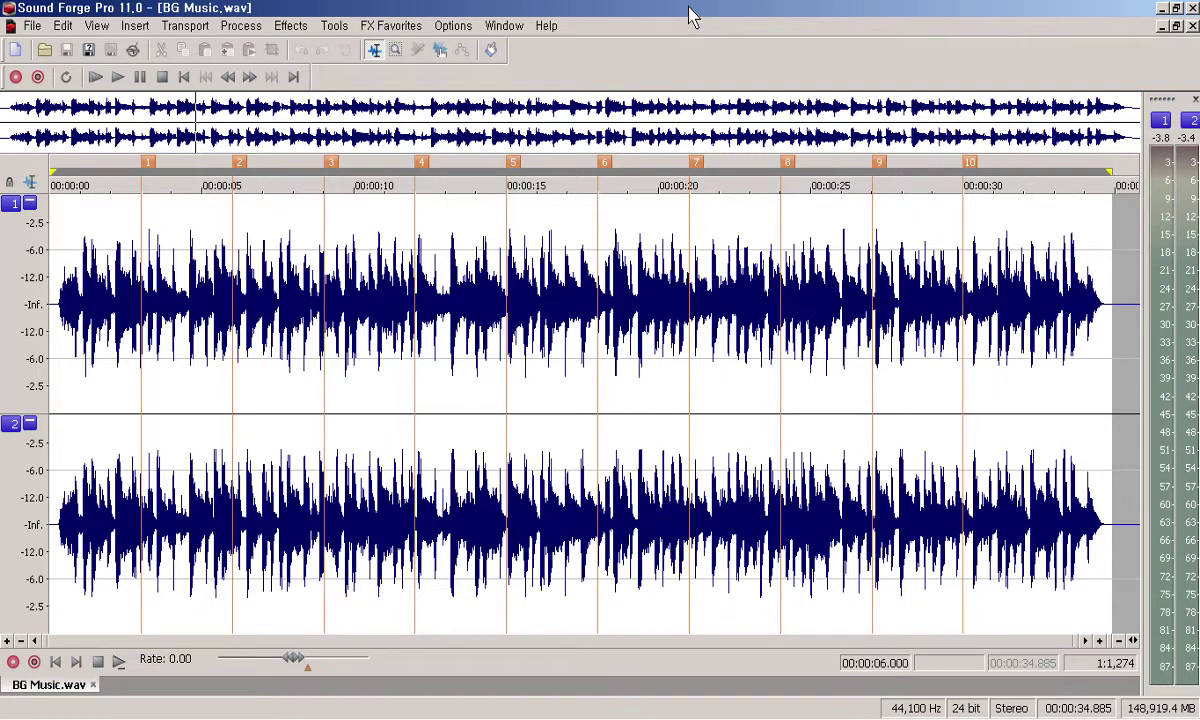
- Select the audio between markers 1 and 2, from 3 to 6 seconds, and play the selection
key(ctrl+Left)
key(ctrl+shift+Right)
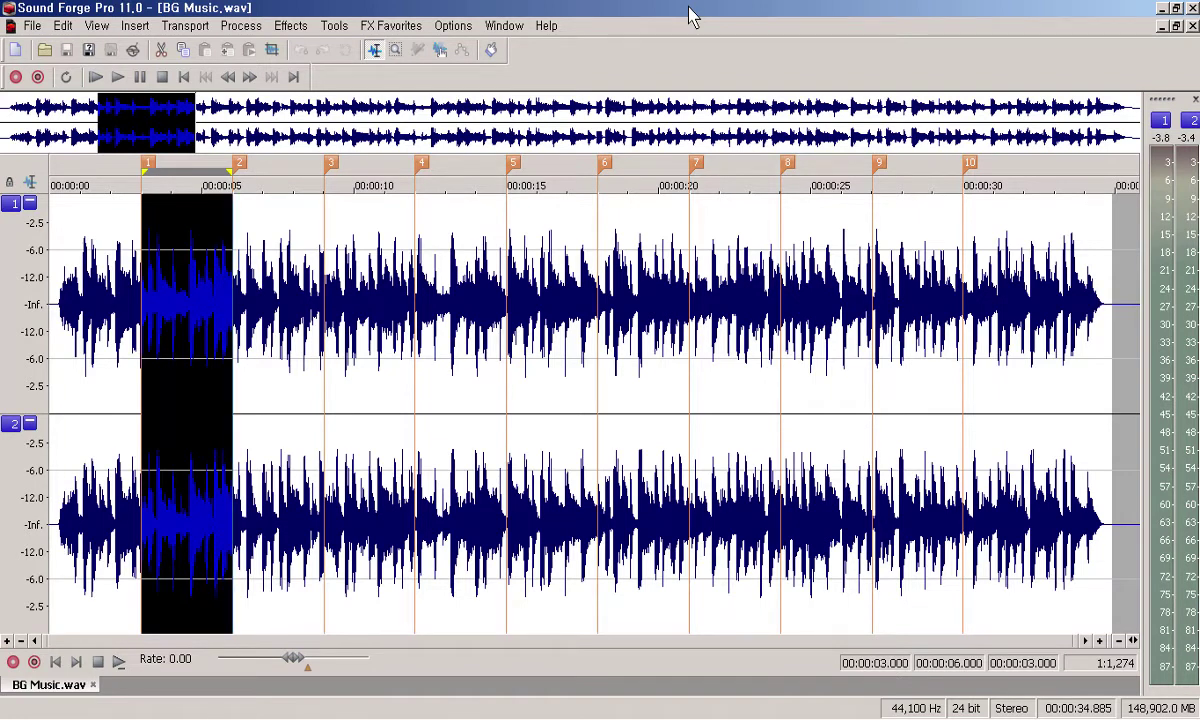
key(space)
- Open Graphic Fade for the selected section between markers 1 and 2, from 3 to 6 seconds
key(alt+p)
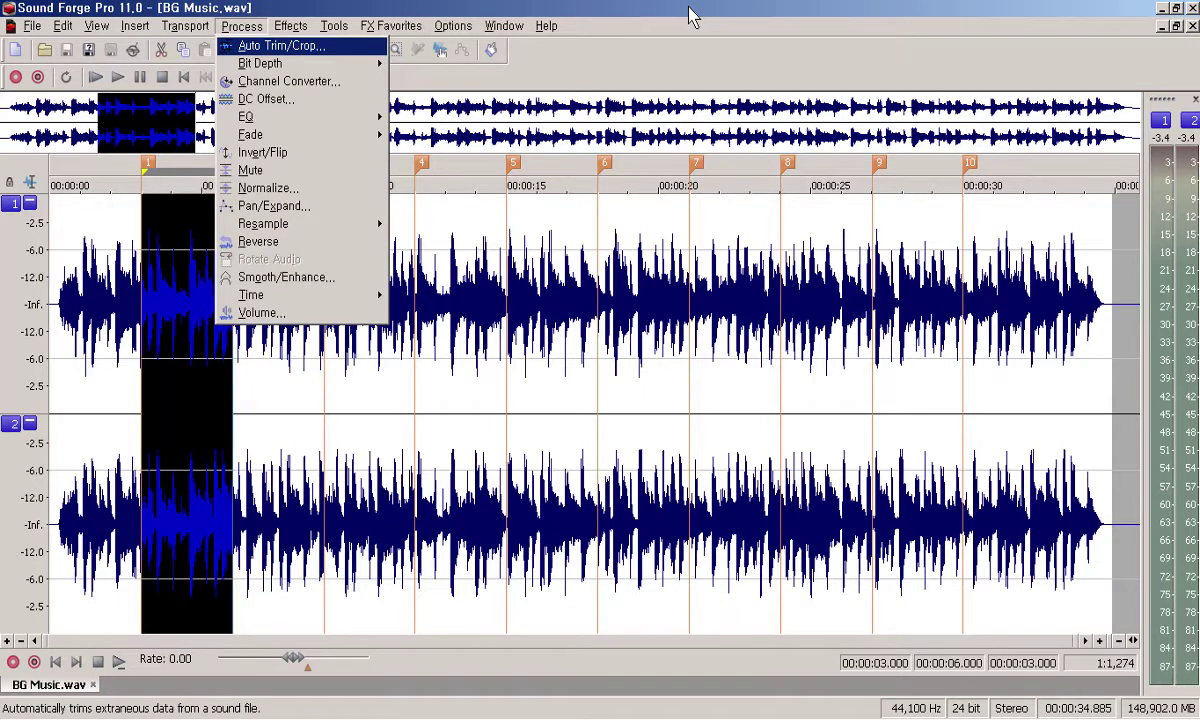
key(Down)
key(Down)
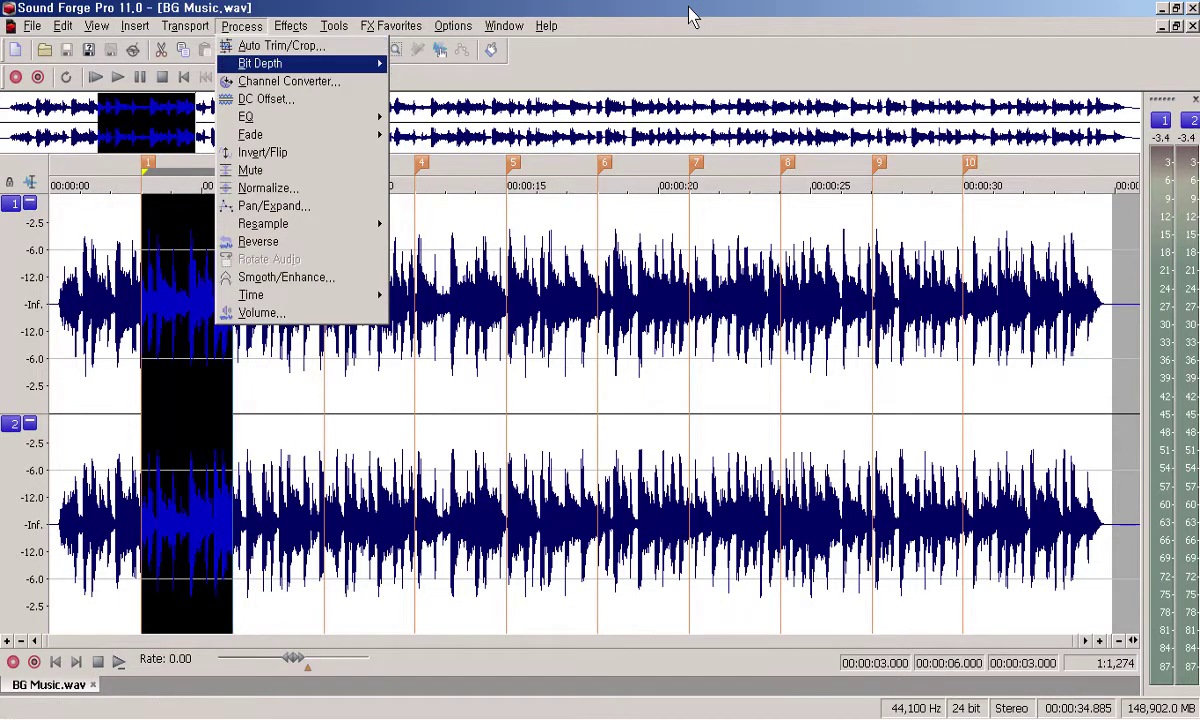
key(Down)
key(Down)
key(Down)
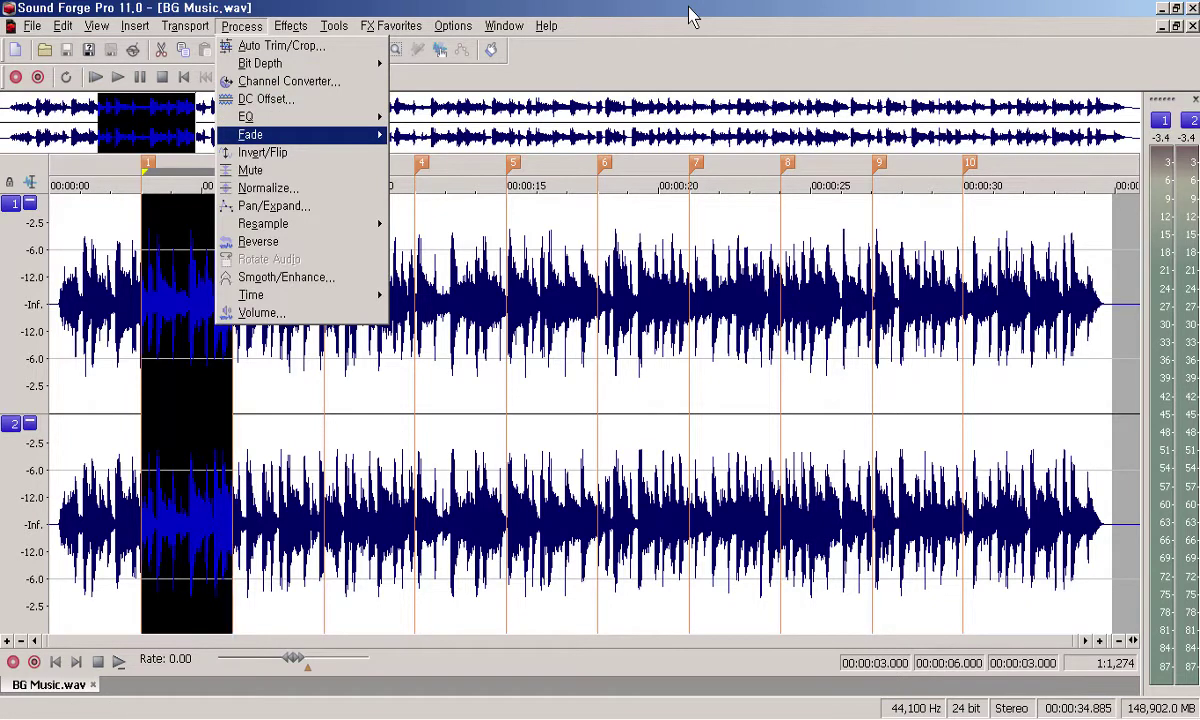
key(Right)
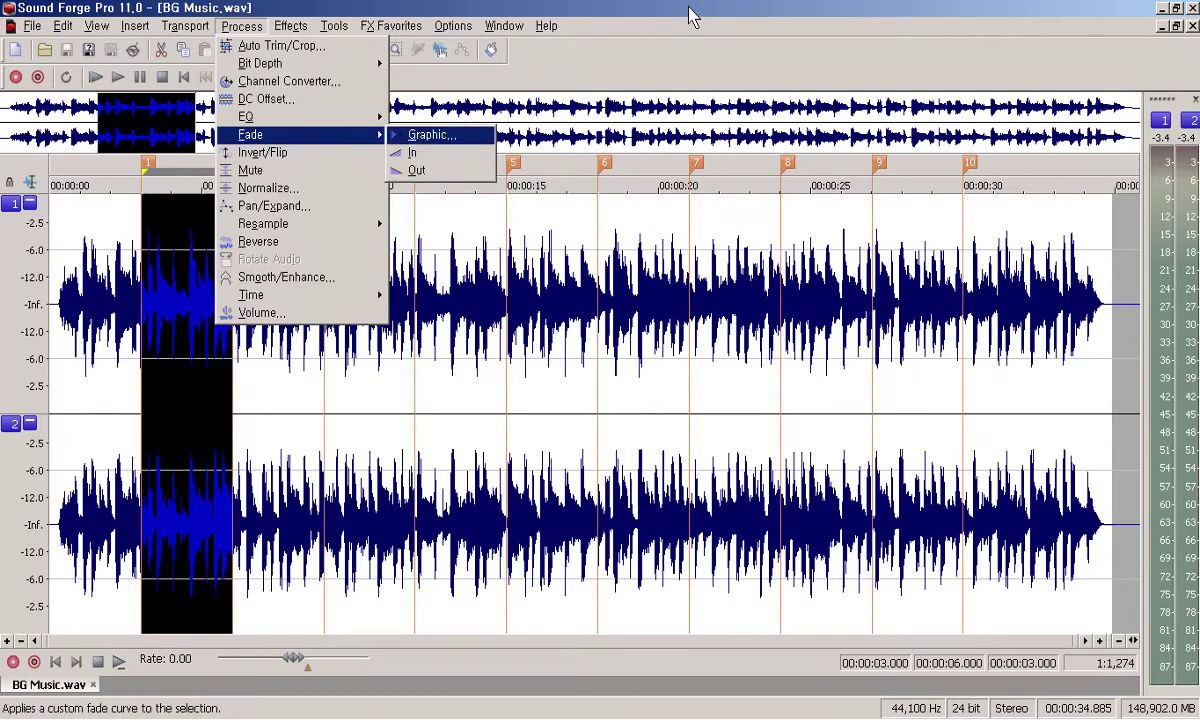
key(Return)
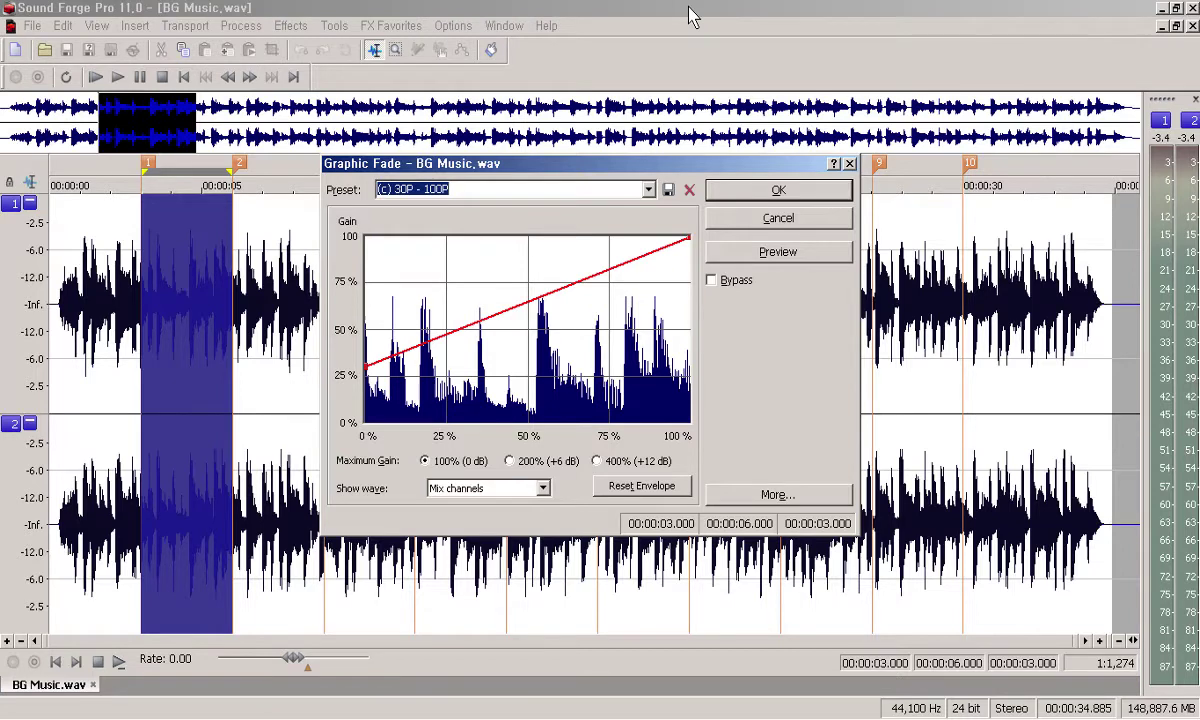
- Choose the (n) 100P - 150P preset for the graphic fade on the section between markers 1 and 2
key(Down)
key(Down)
key(Down)
key(Down)
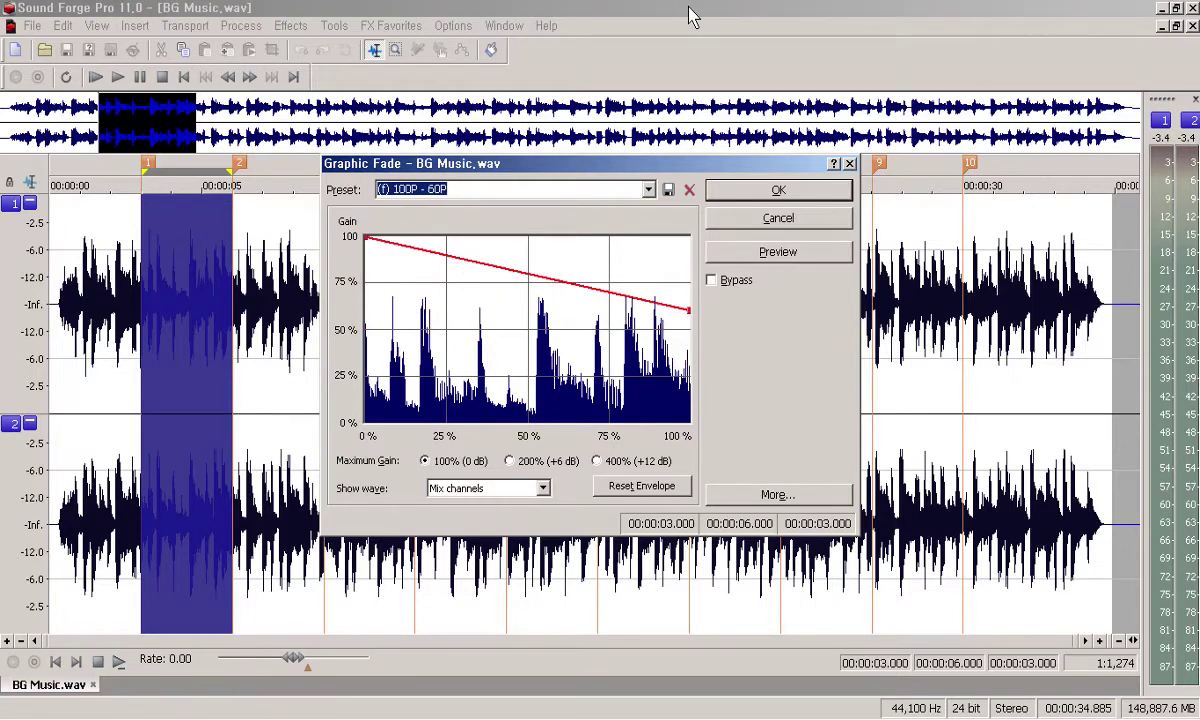
key(Down)
key(Down)
key(Up)
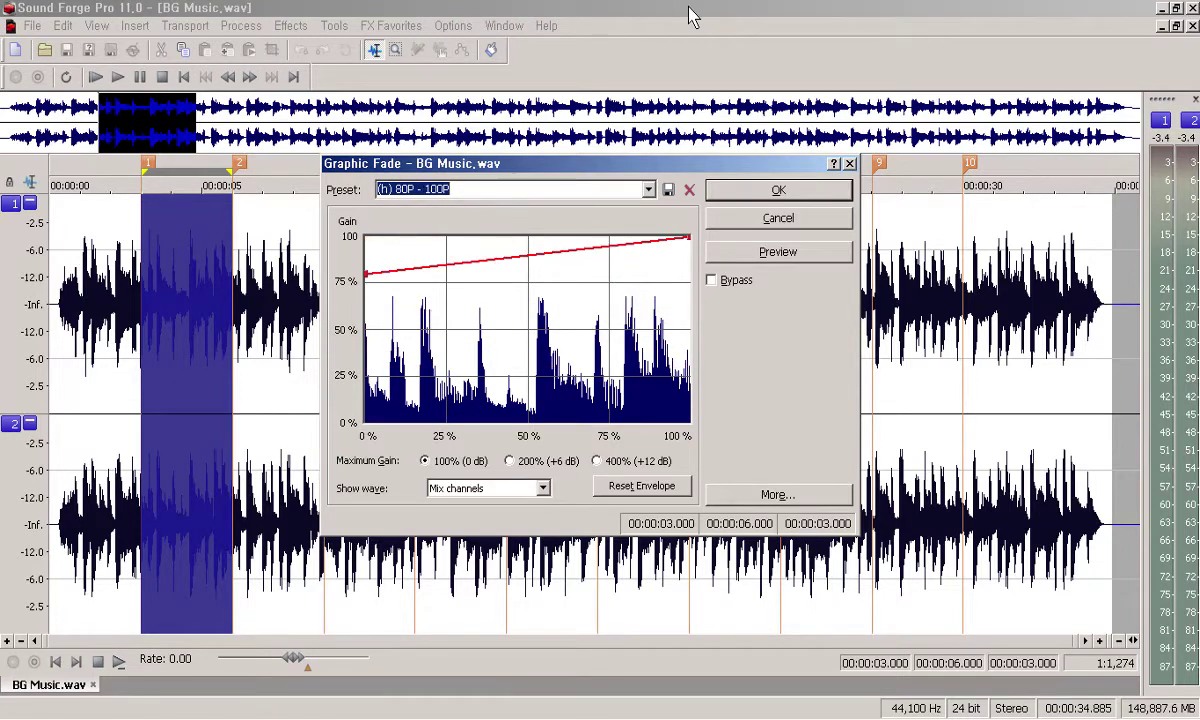
key(Down)
key(Down)
key(Down)
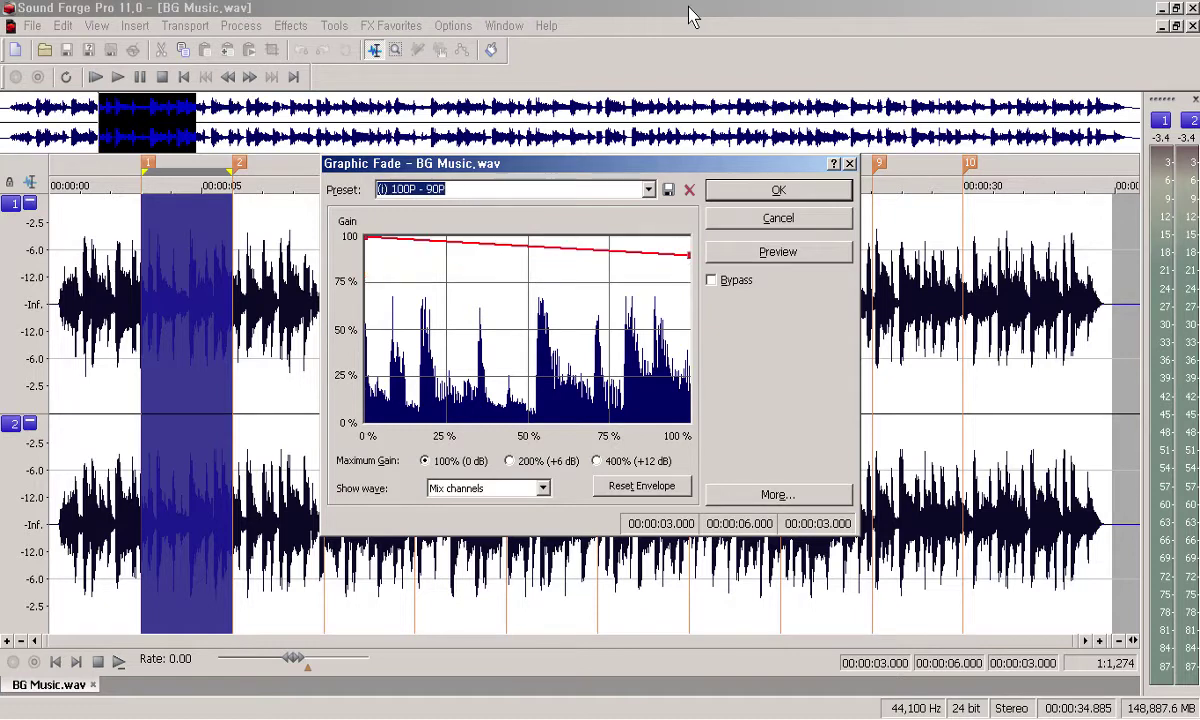
key(Up)
key(Up)
key(Down)
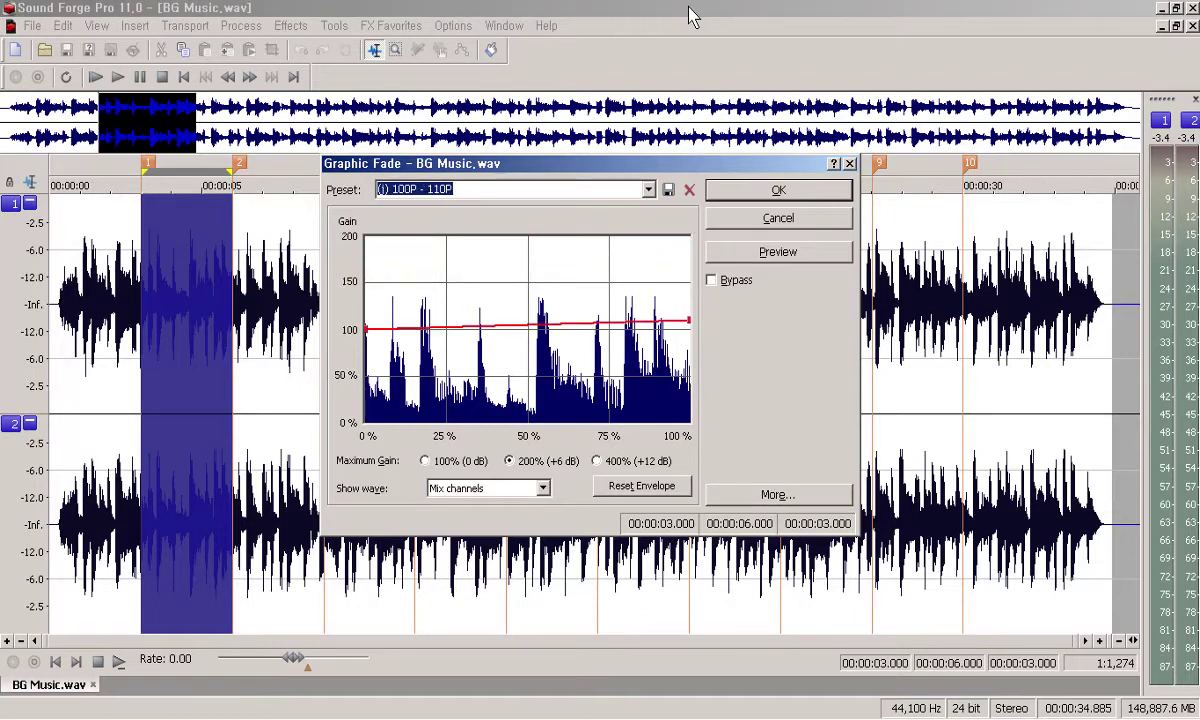
key(Down)
key(Down)
key(Up)
key(Down)
key(Up)
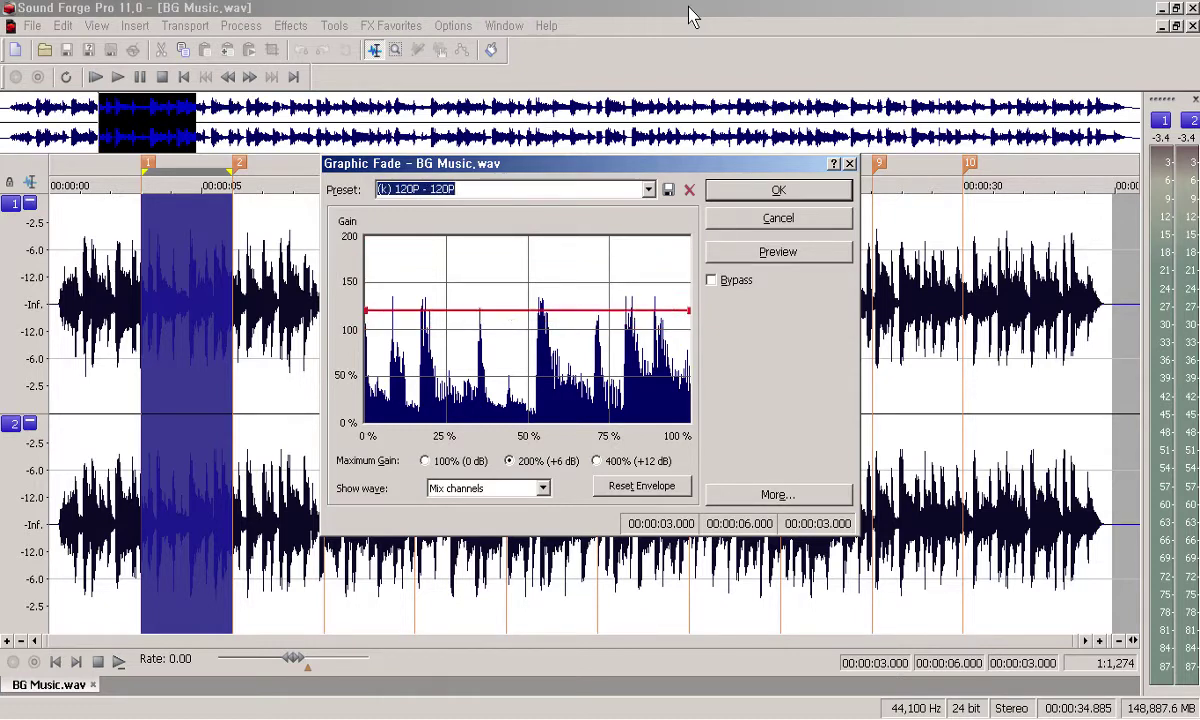
key(Down)
key(Down)
key(Up)
key(Up)
key(Down)
key(Down)
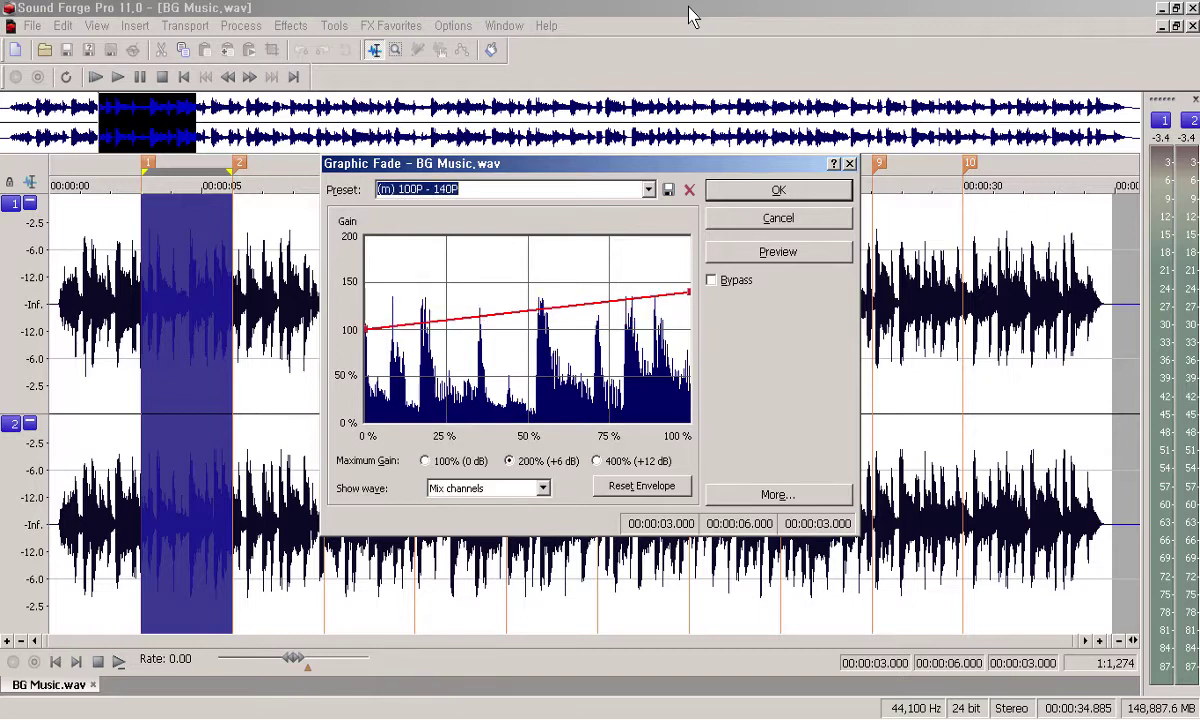
key(Down)
key(Down)
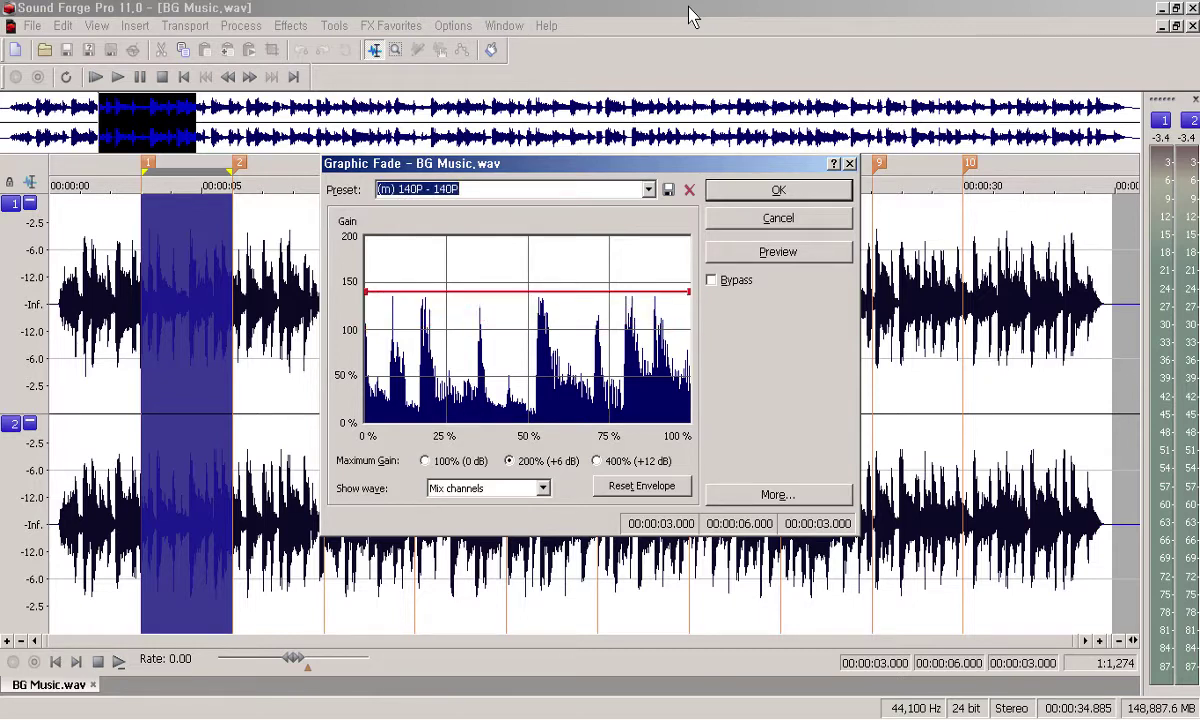
key(Down)
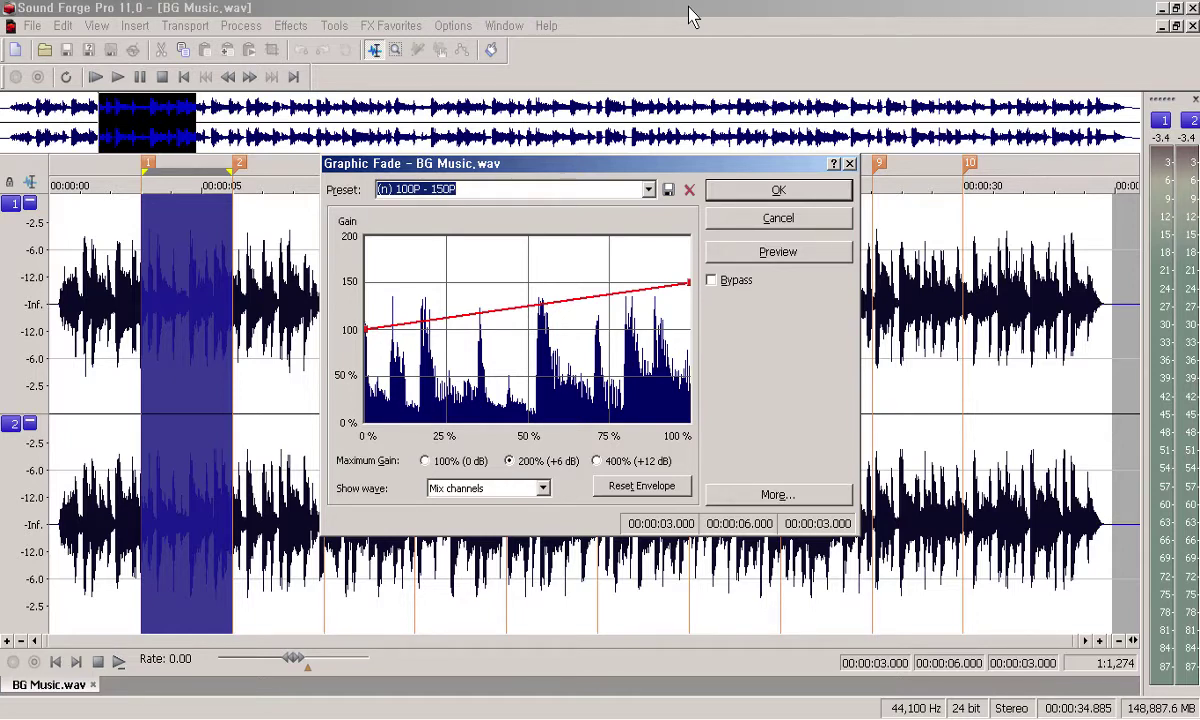
- Preview and apply the graphic fade to the 3-to-6-second section, and play the processed selection
key(alt+p)
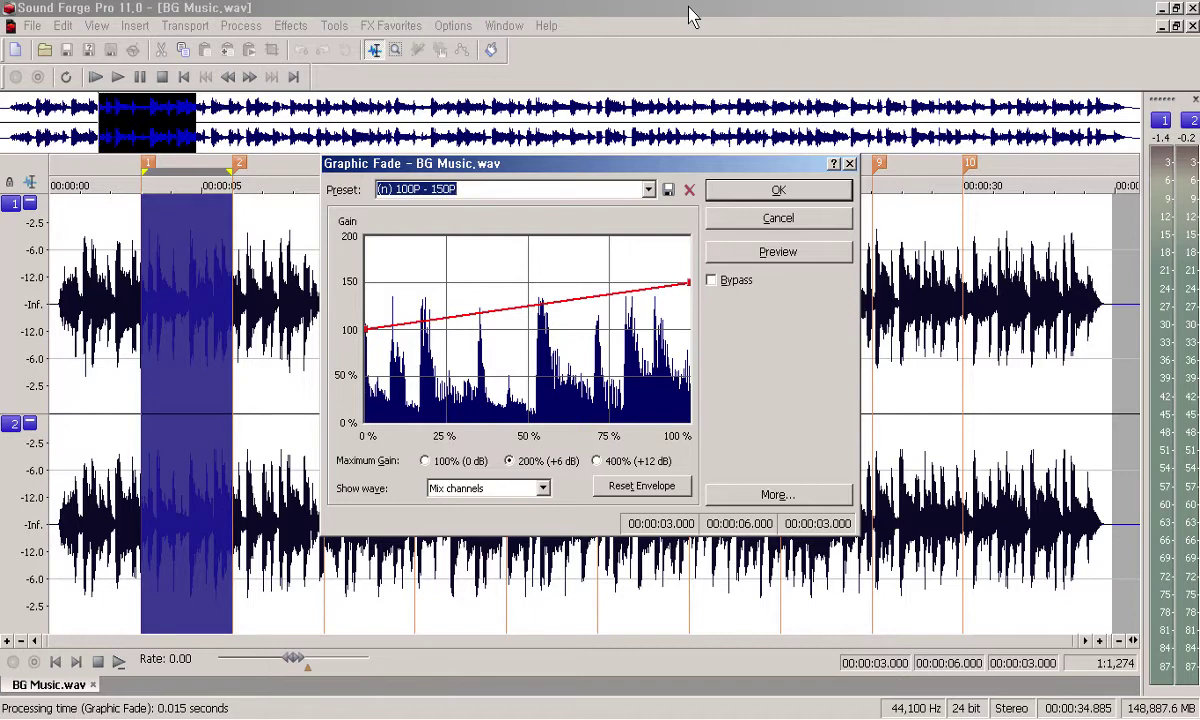
key(Return)
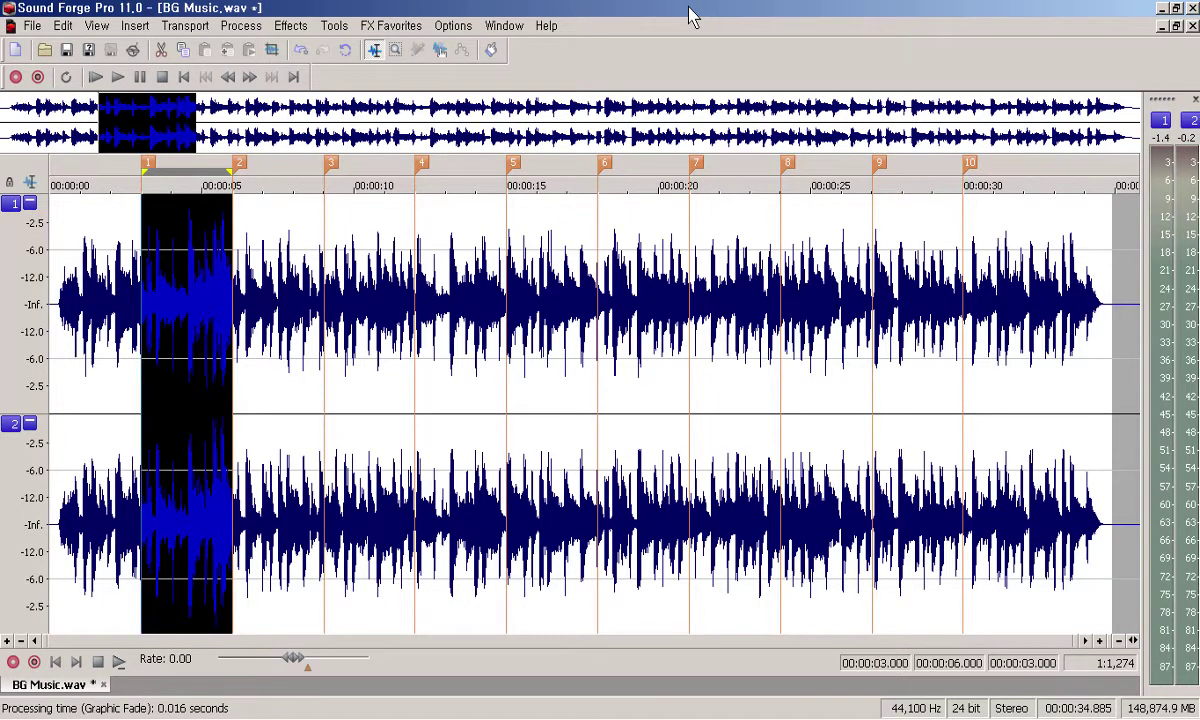
key(space)
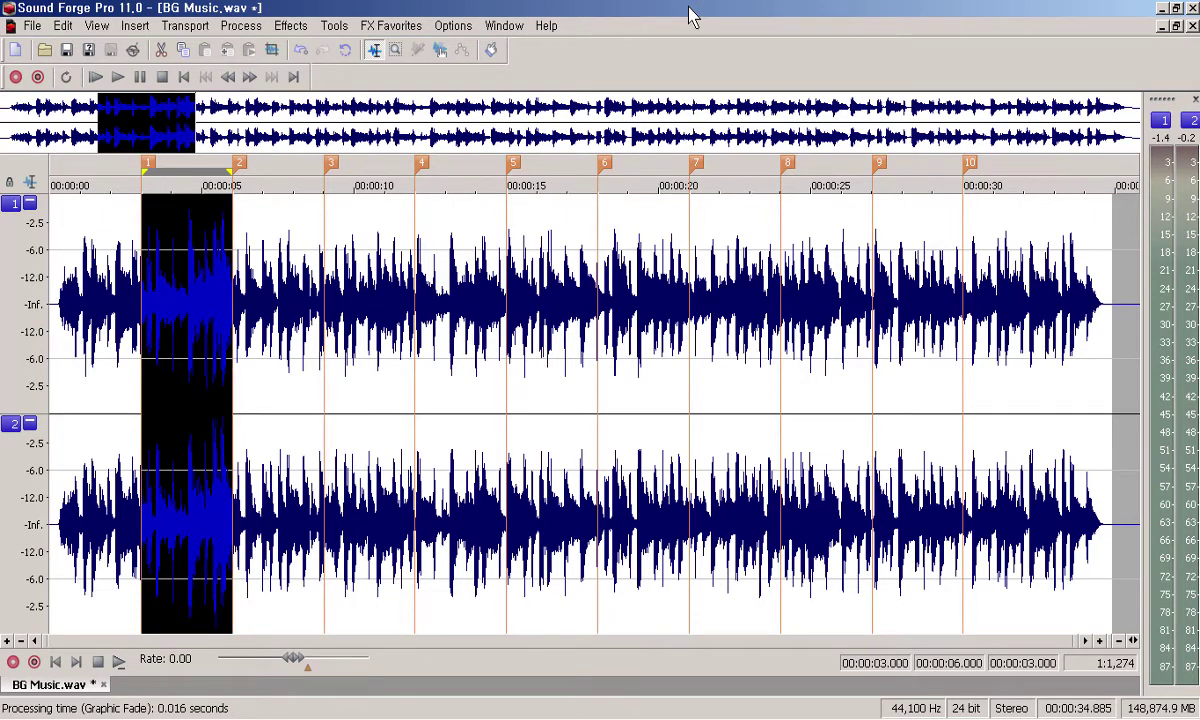
- Select the audio between markers 2 and 3, from 6 to 9 seconds, and apply Graphic Fade with the (n) 150P - 100P preset
key(Right)
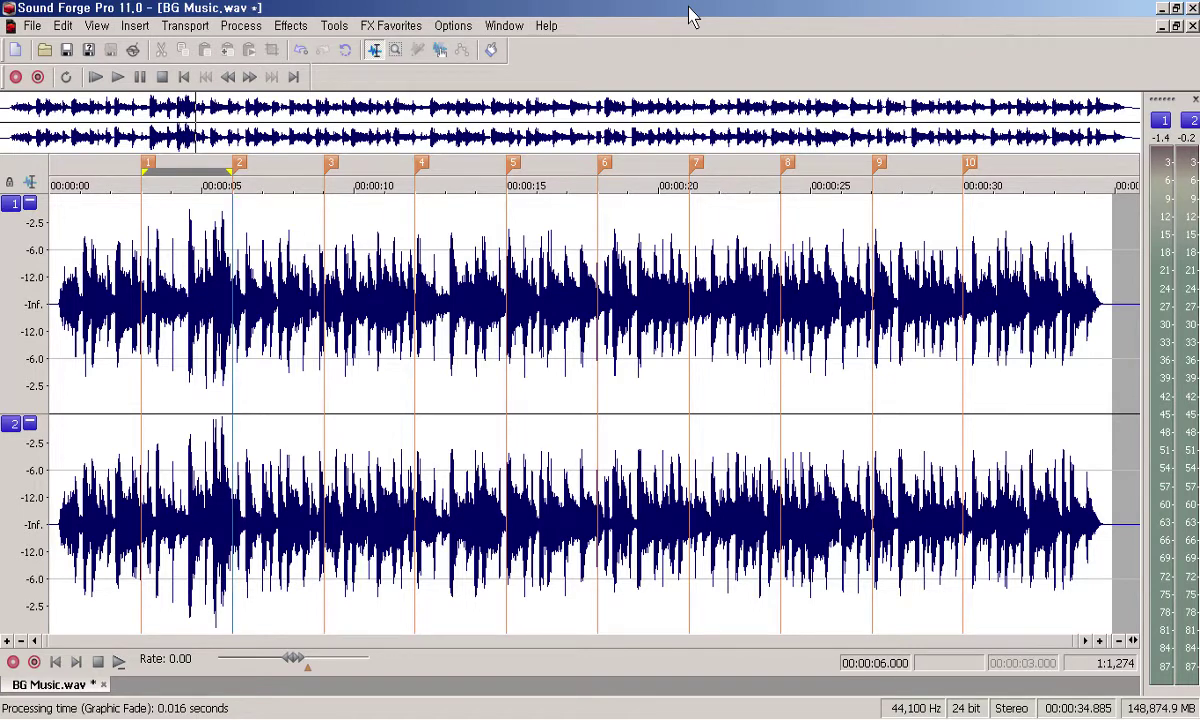
key(ctrl+shift+Right)
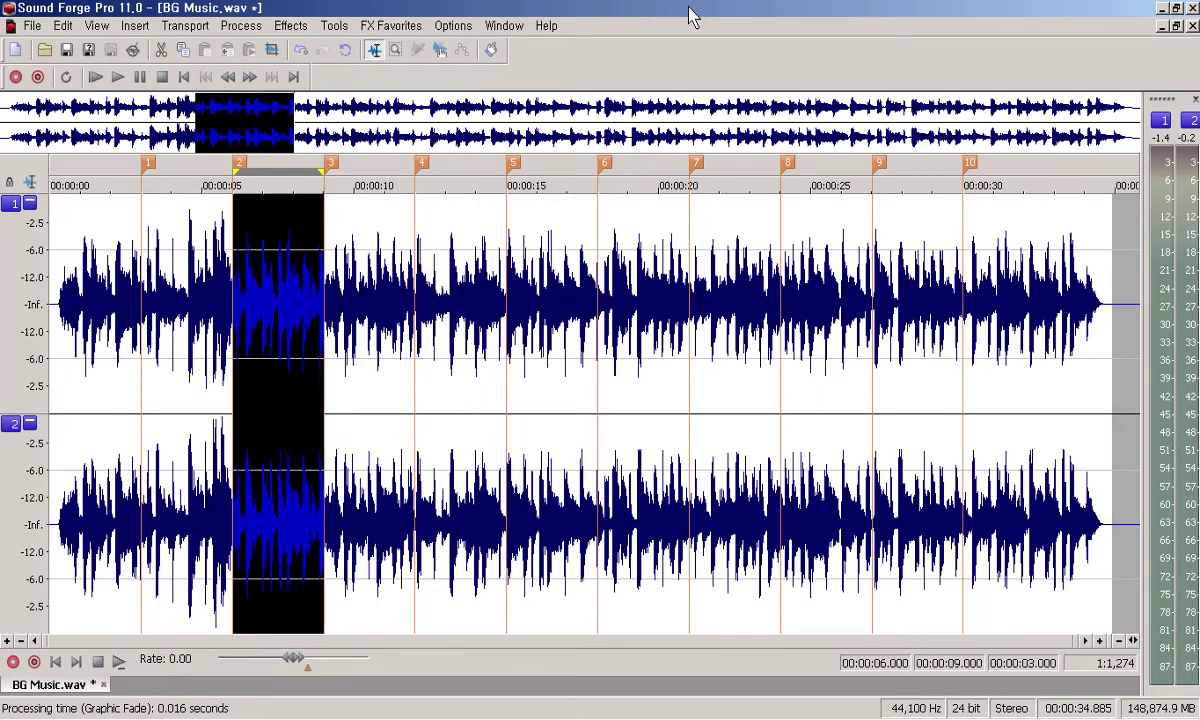
key(ctrl+shift+y)
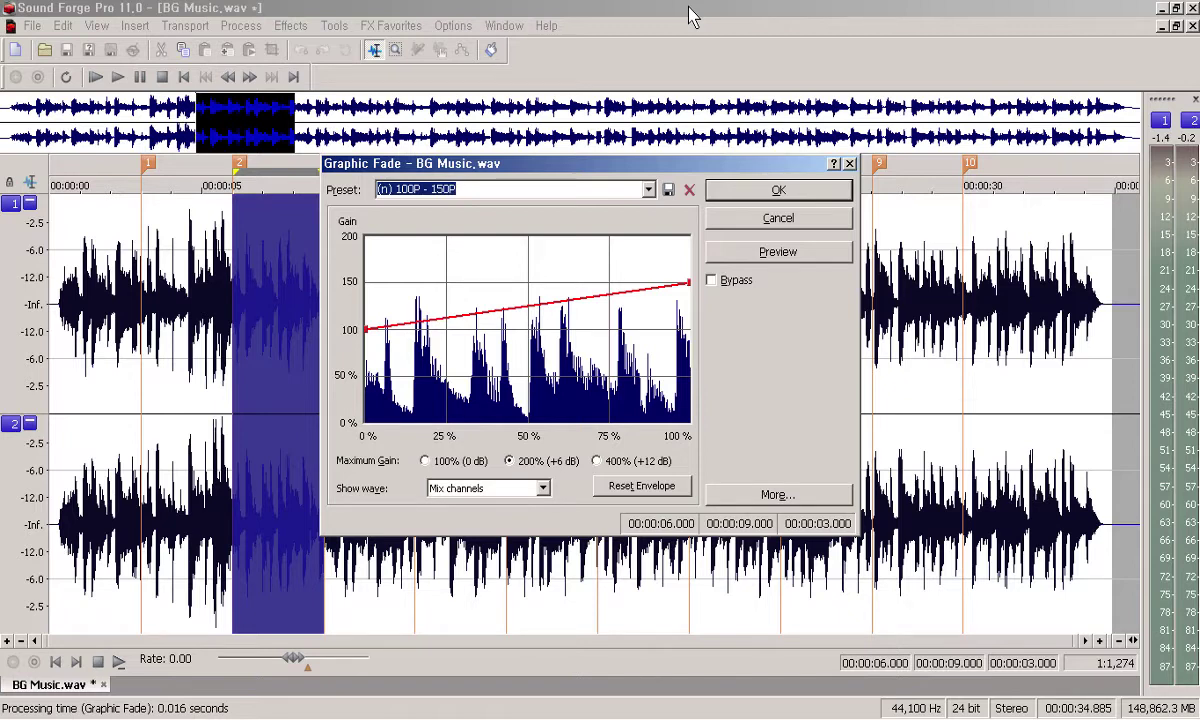
key(Down)
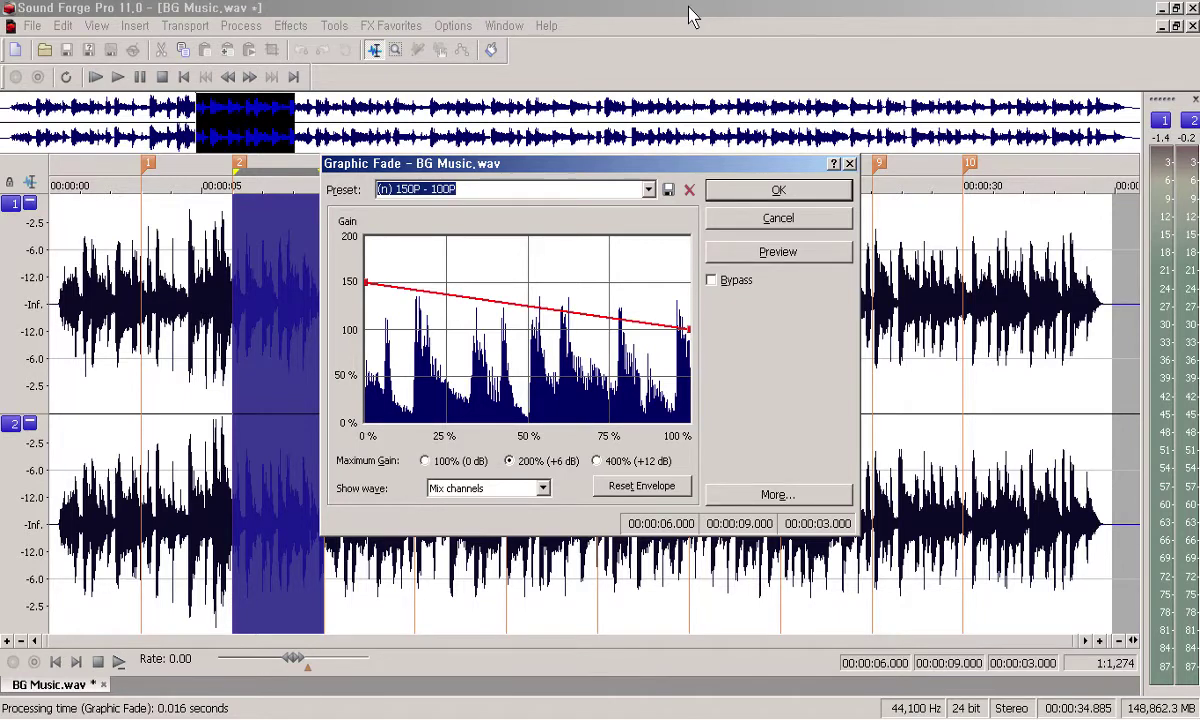
key(Return)
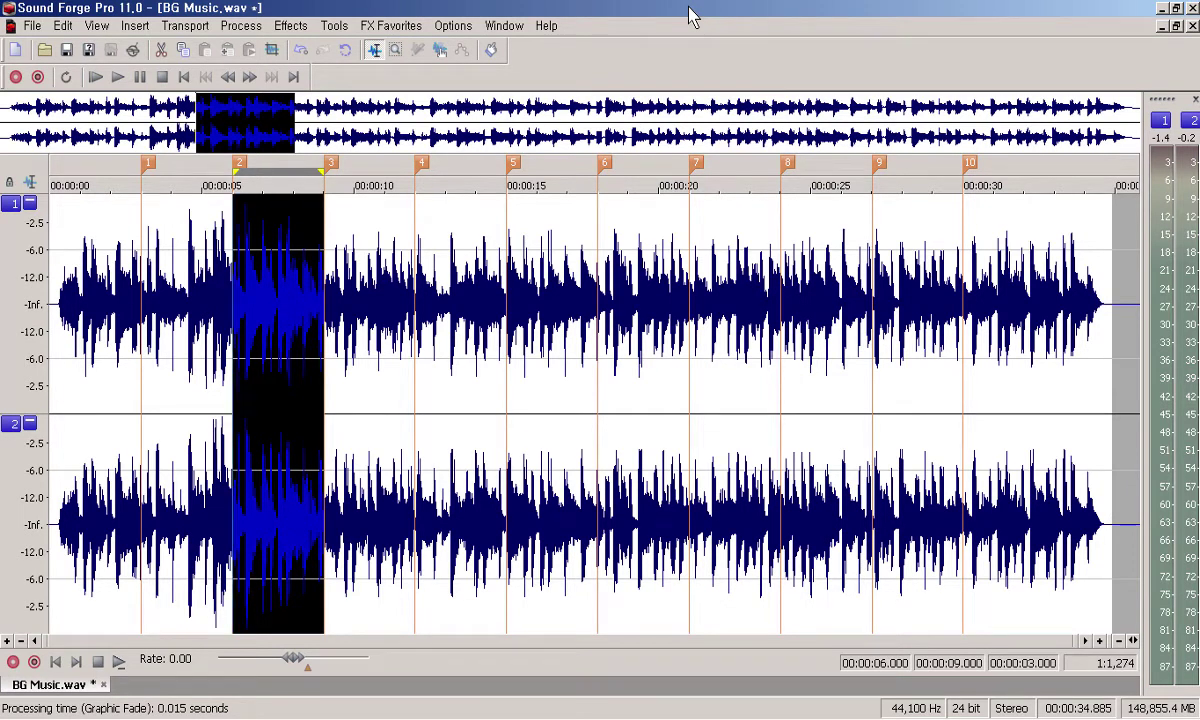
- Play the music from the beginning past marker 3 to hear both fades, and stop playback
key(ctrl+Home)
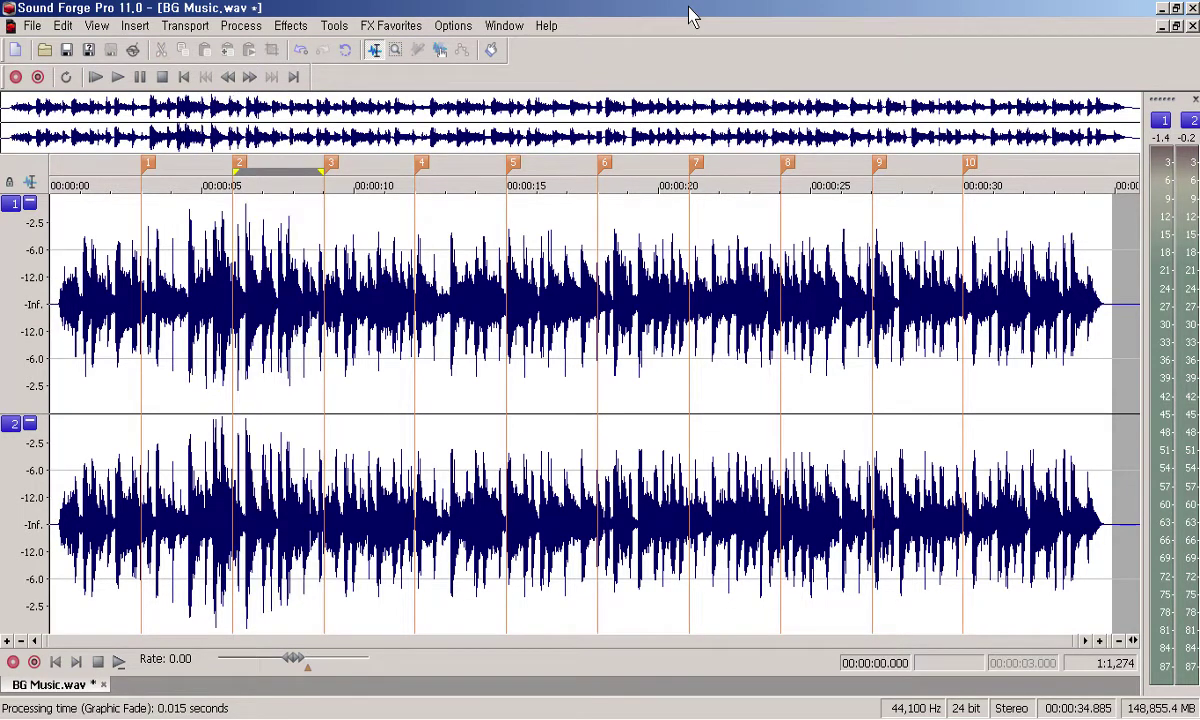
key(space)
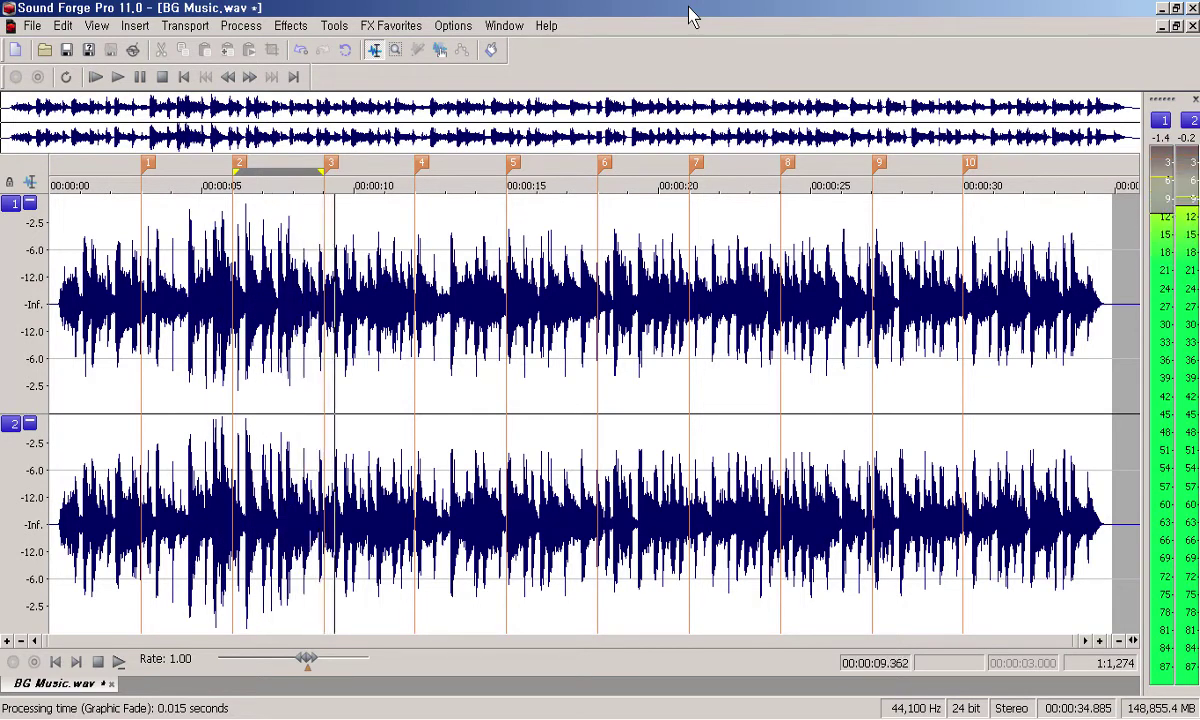
key(space)
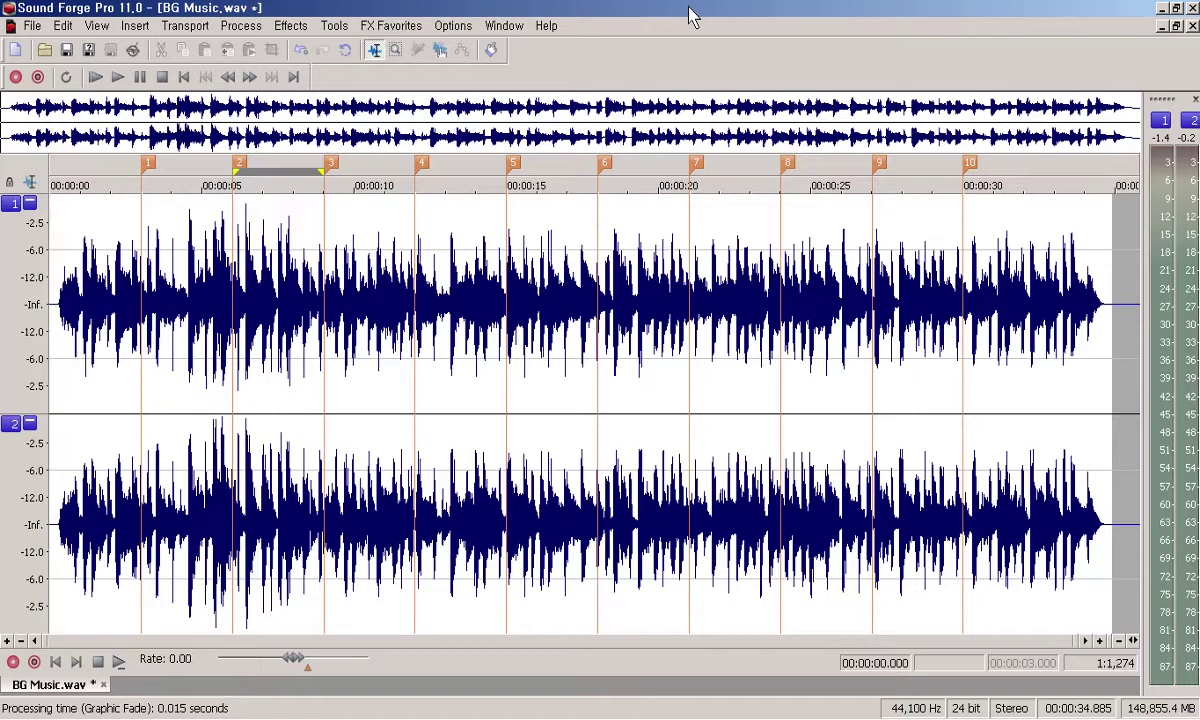
- Select the audio between markers 4 and 5, from 12 to 15 seconds, and open Graphic Fade for it
key(4)
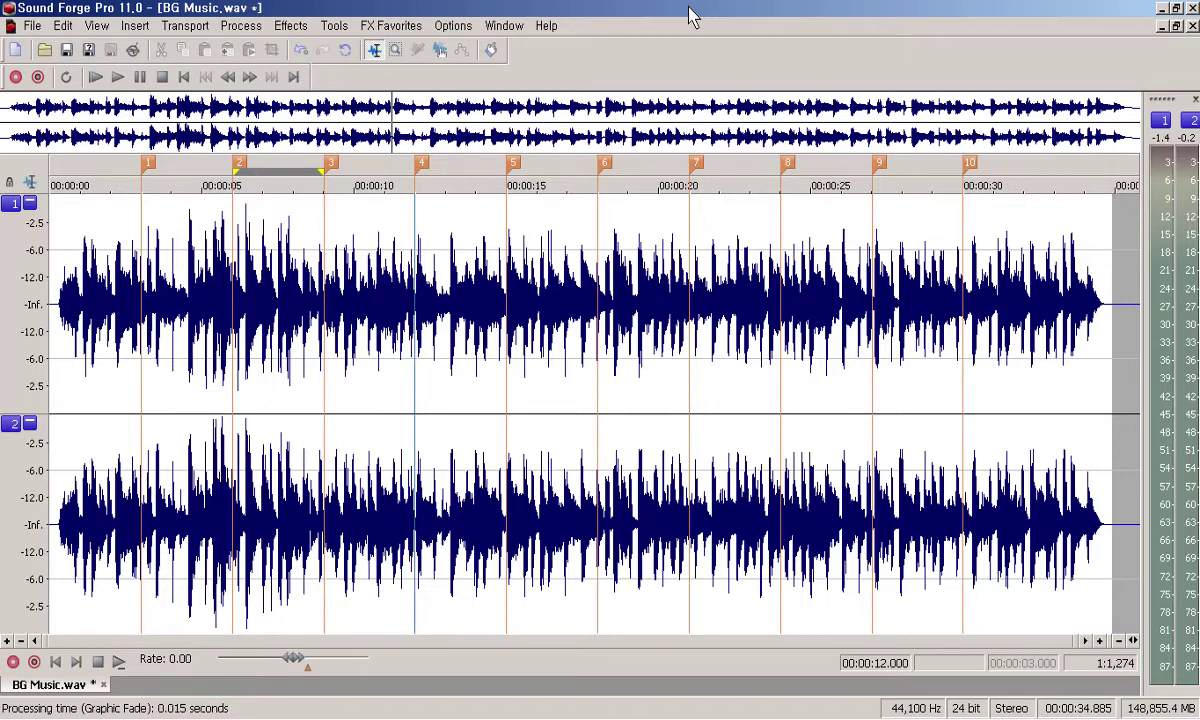
key(ctrl+shift+Right)
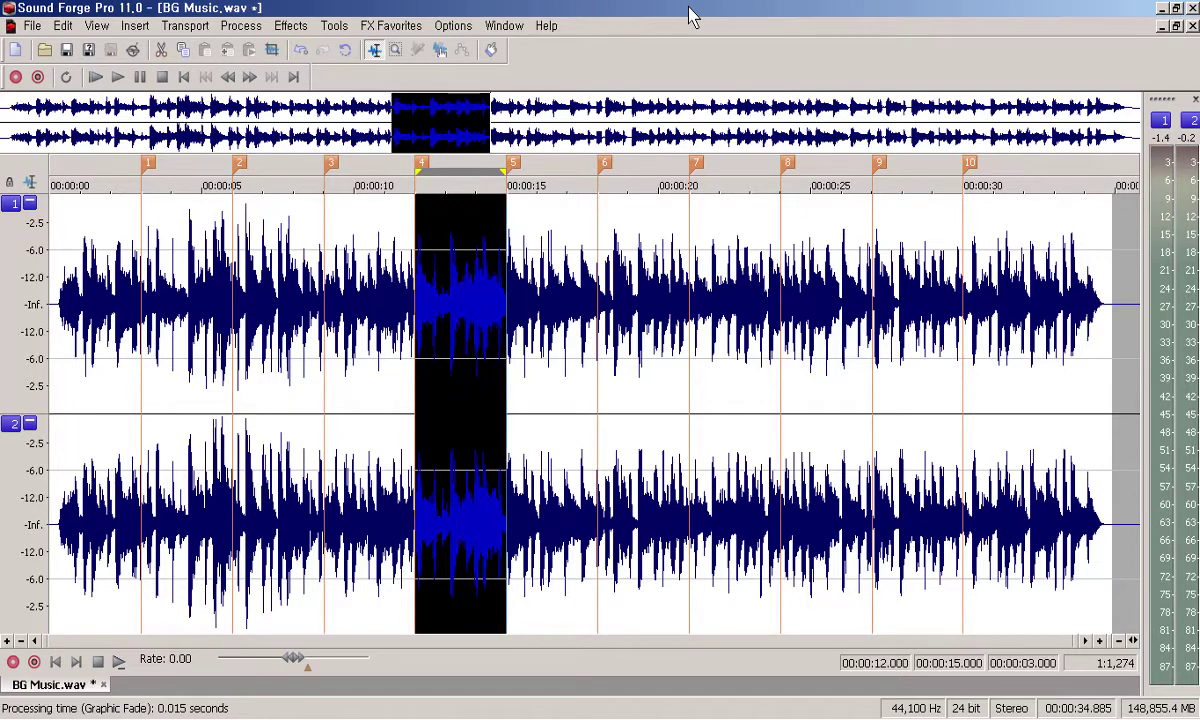
key(ctrl+shift+y)
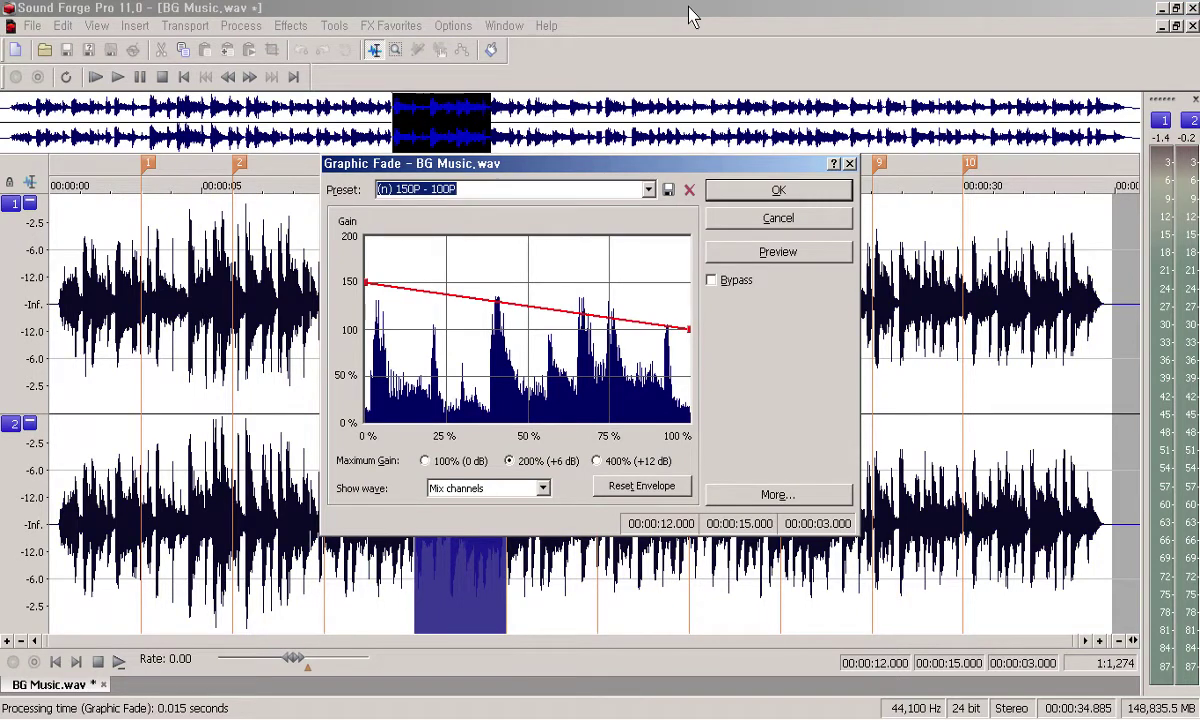
- Apply the (c) 100P - 30P fade preset to the section between markers 4 and 5
key(Up)
key(Up)
key(Up)
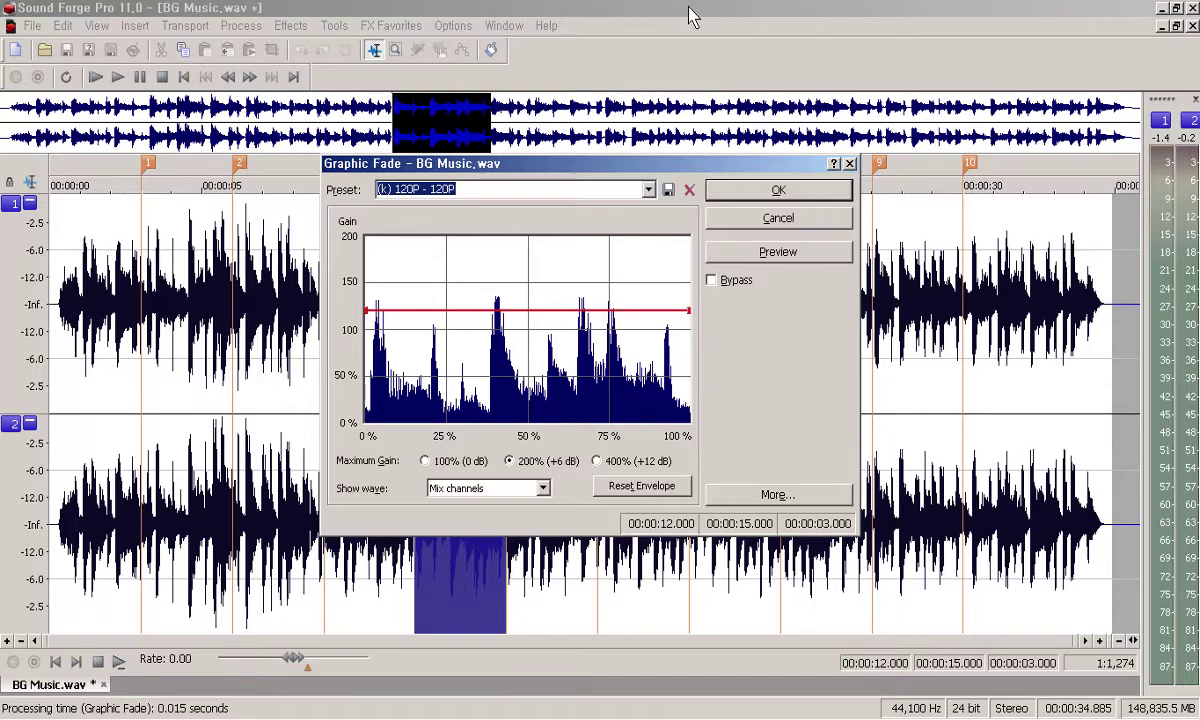
key(Up)
key(Up)
key(Up)
key(Up)
key(Up)
key(Up)
key(Up)
key(Up)
key(Up)
key(Up)
key(Up)
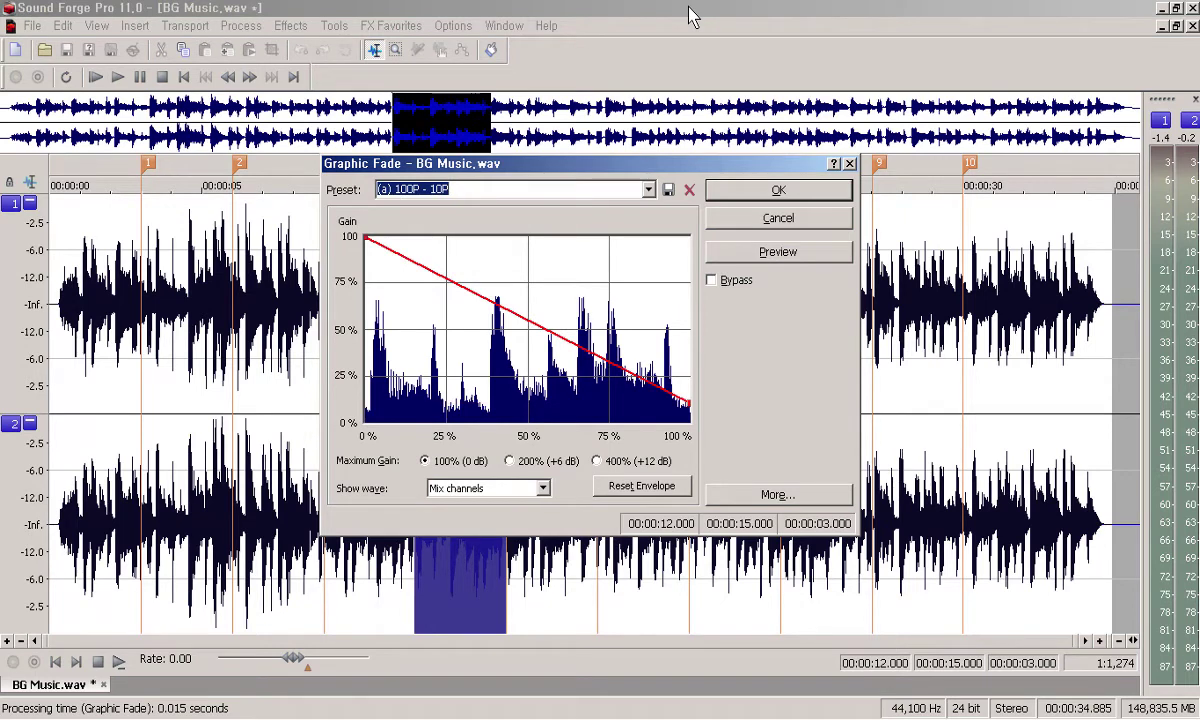
key(Down)
key(Down)
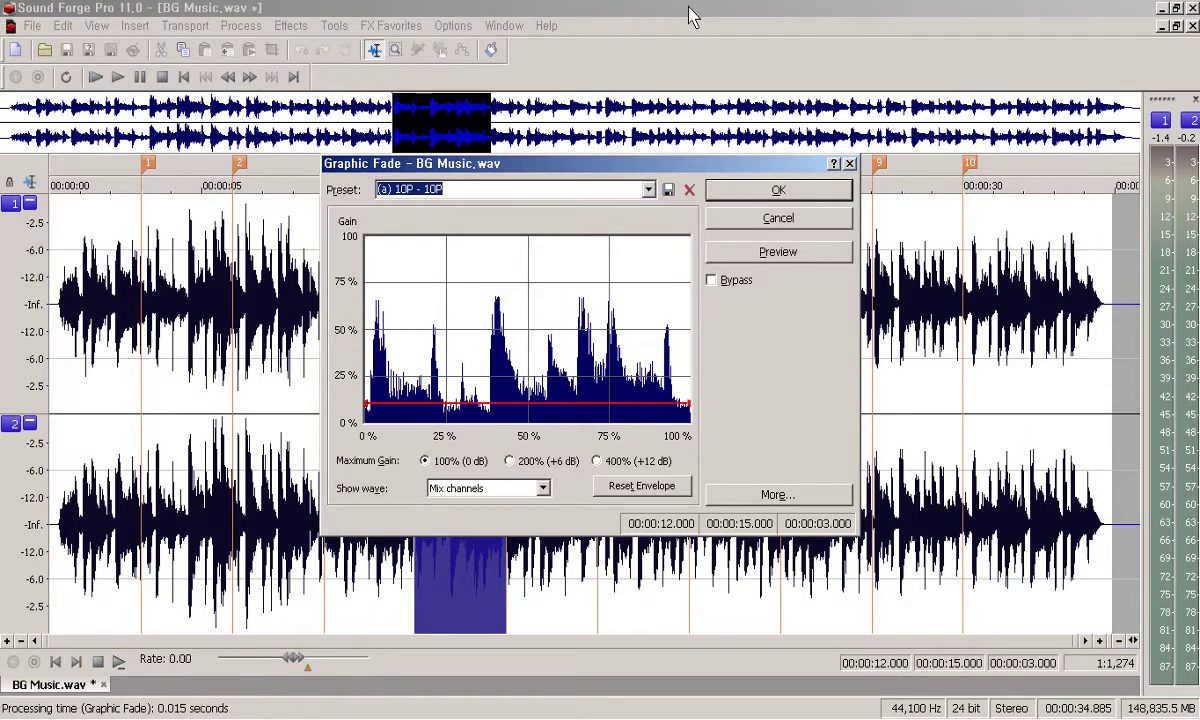
key(Down)
key(Down)
key(Down)
key(Down)
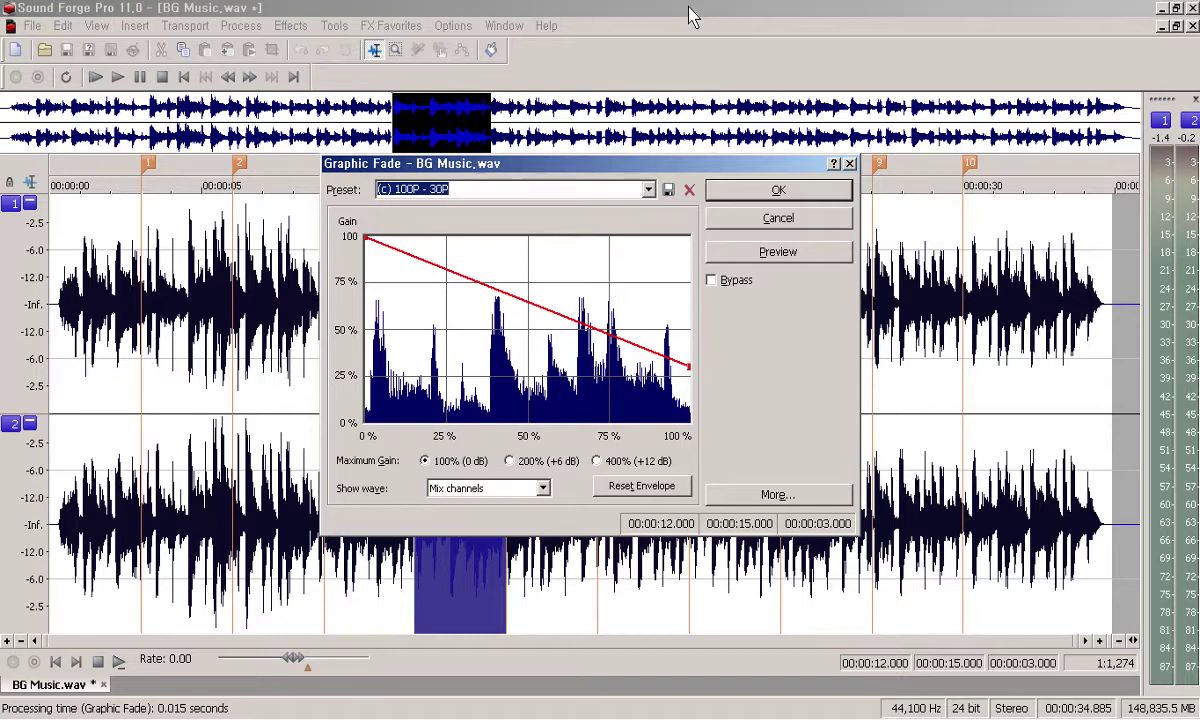
key(Return)
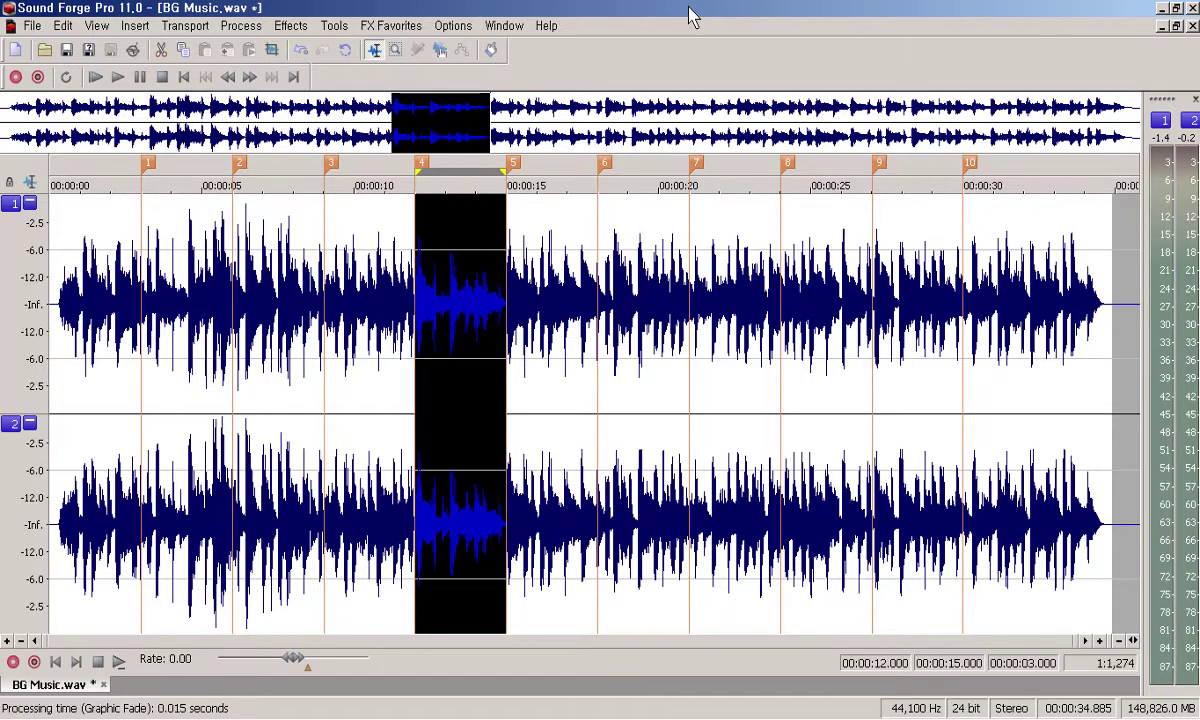
- Select the audio between markers 5 and 6, from 15 to 18 seconds, and apply Graphic Fade with the (c) 30P - 100P preset
key(Escape)
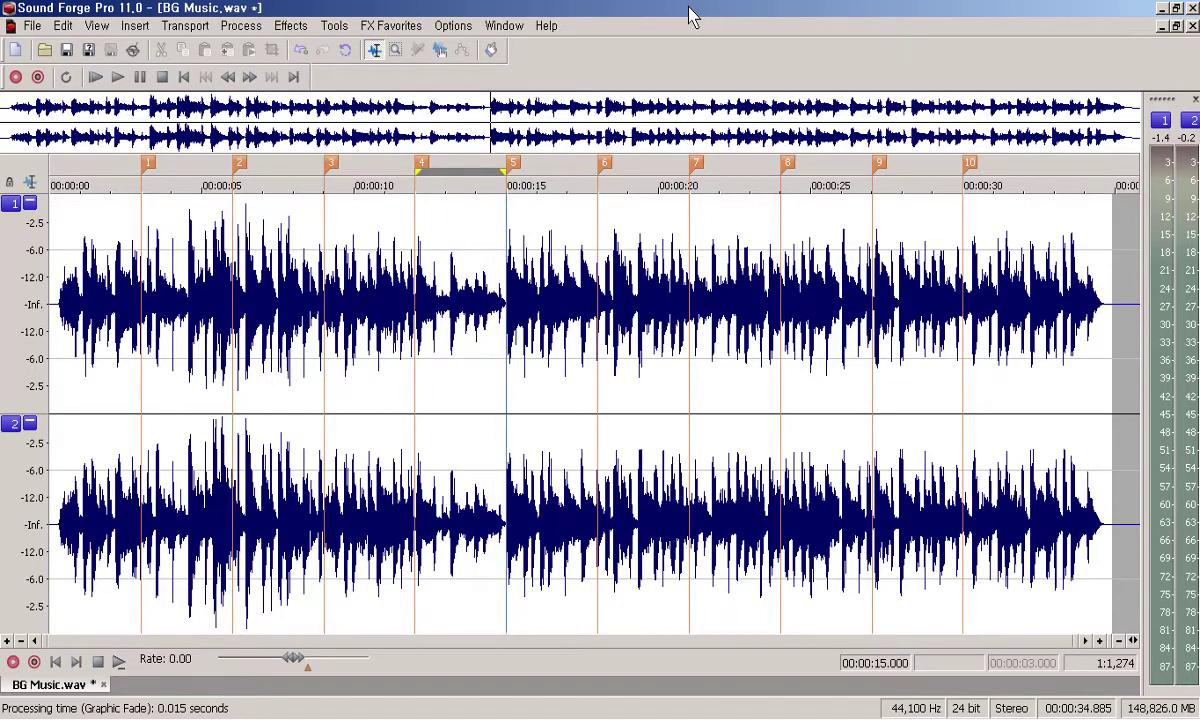
key(ctrl+shift+Right)
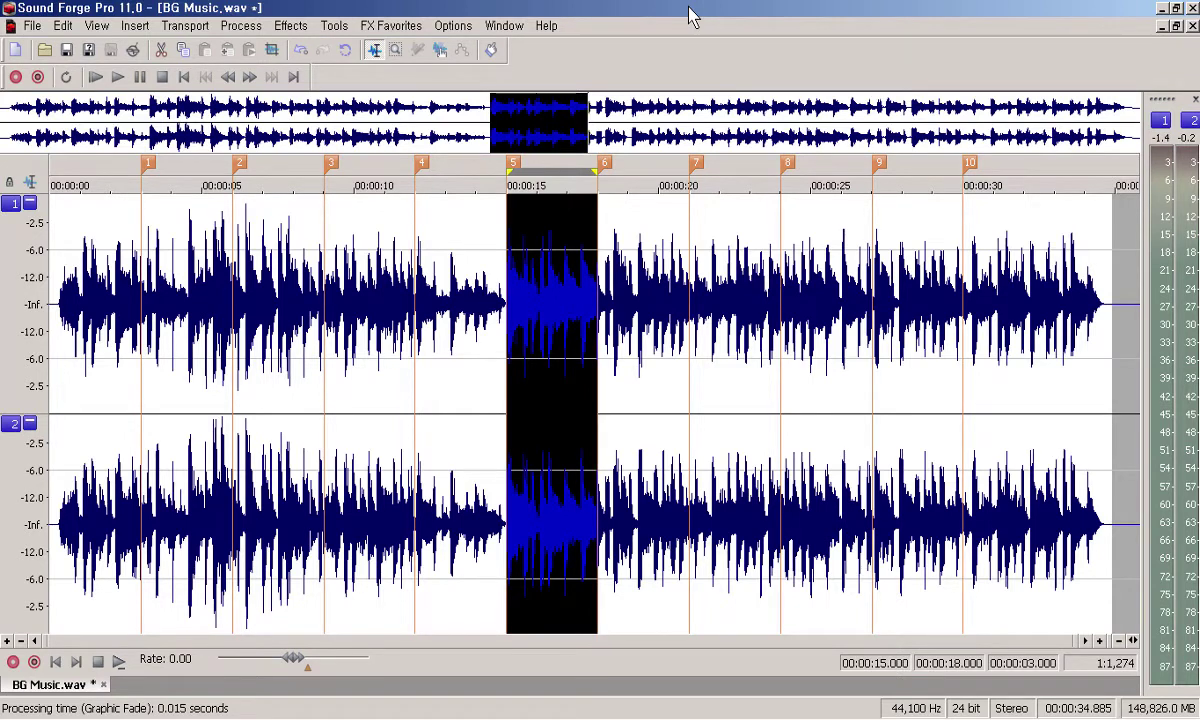
key(ctrl+shift+y)
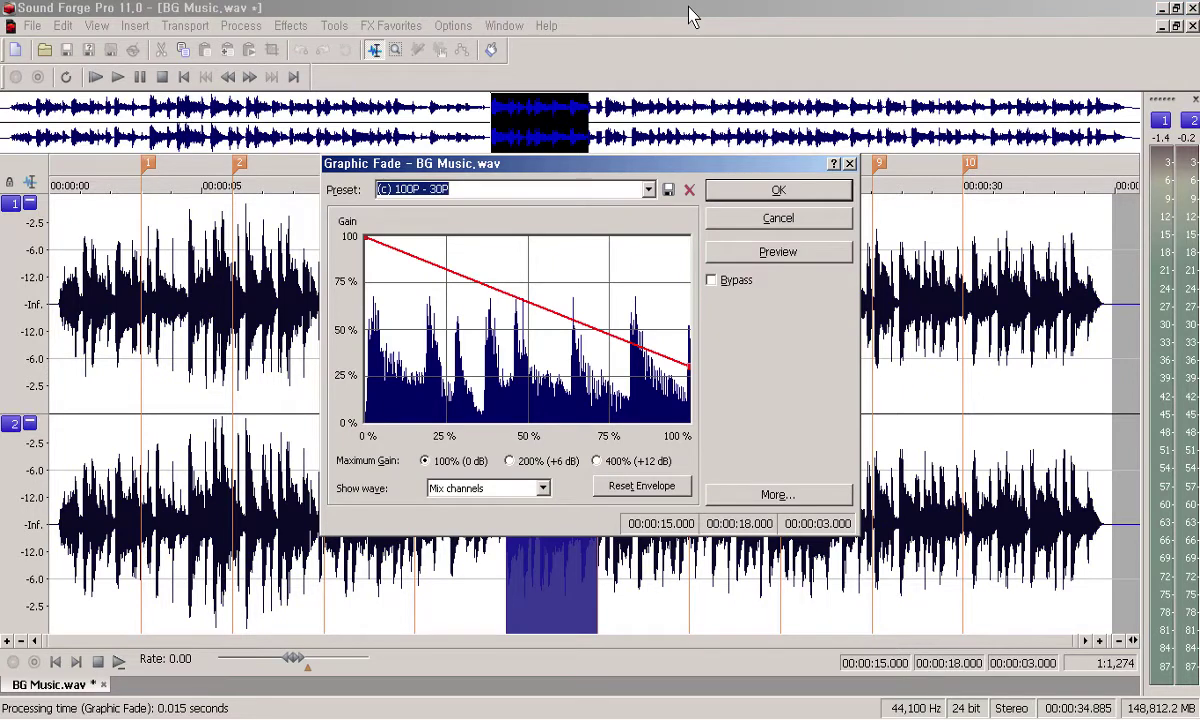
key(Down)
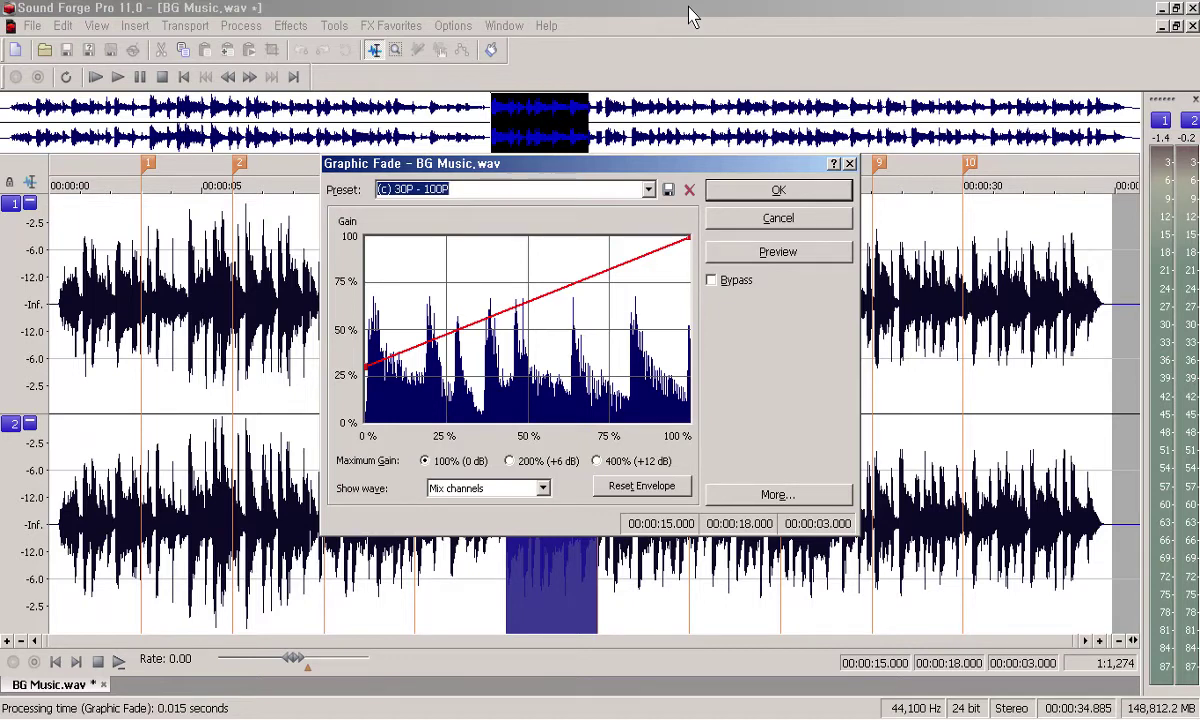
key(Return)
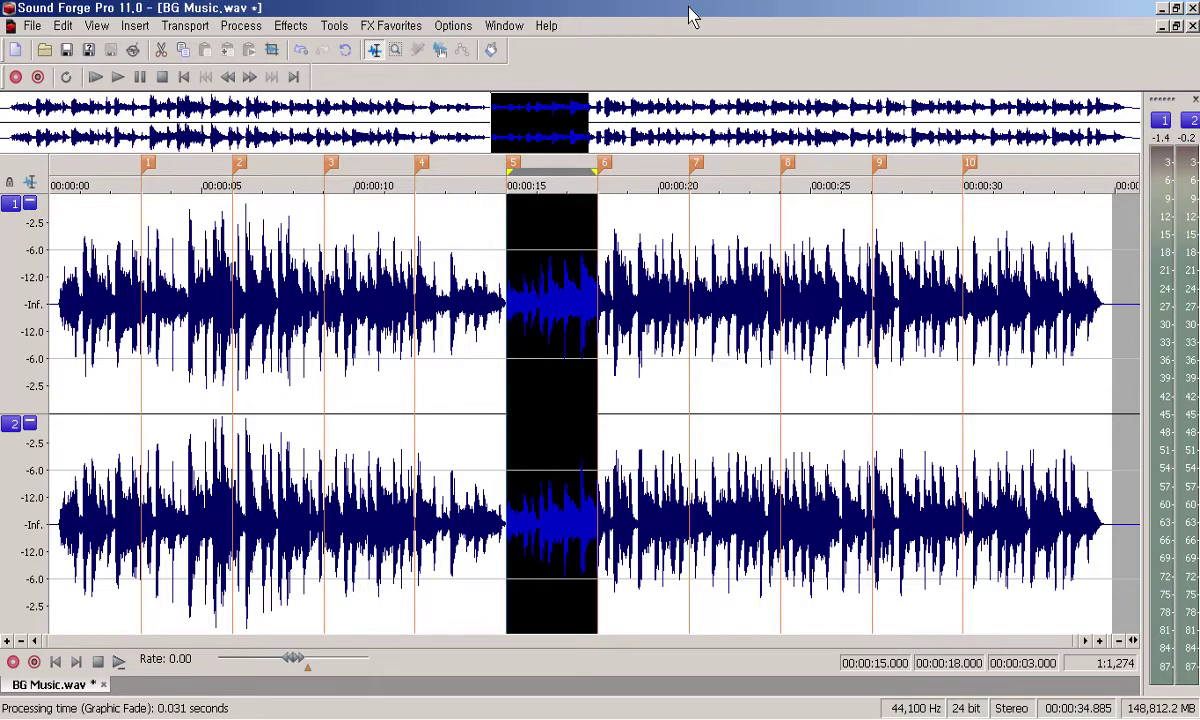
- Play the music from marker 3 at 9 seconds past marker 6 to hear both fades, and stop playback
key(ctrl+z)
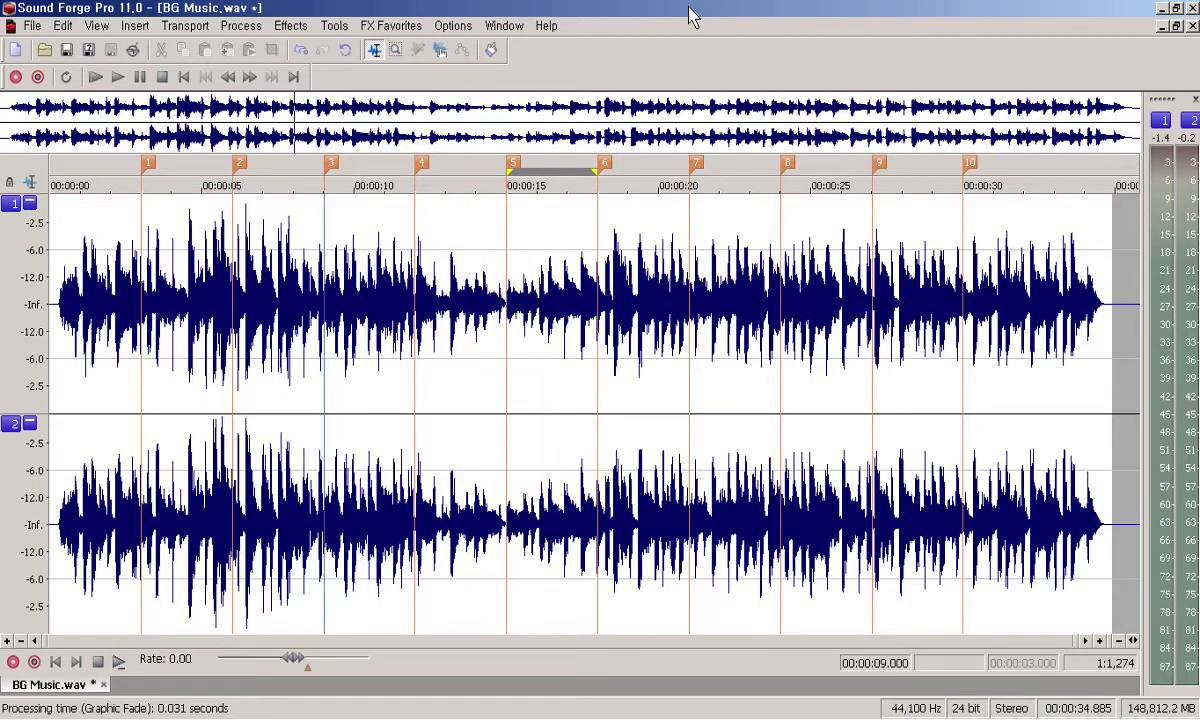
key(space)
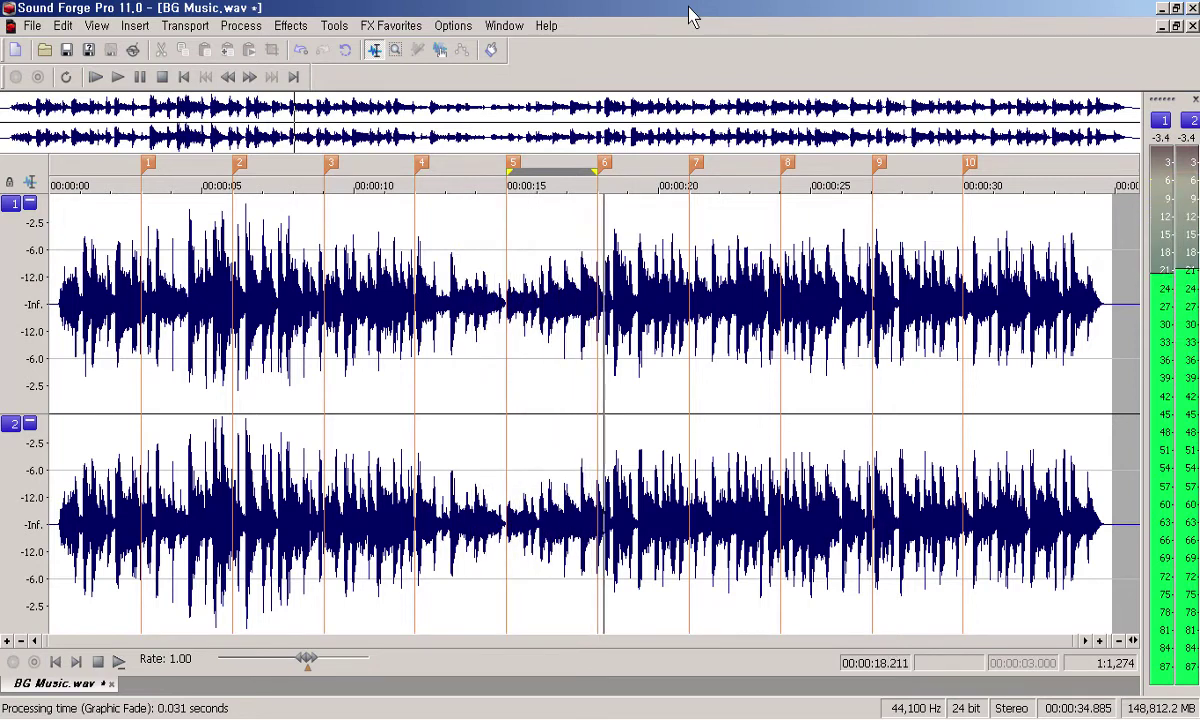
key(space)
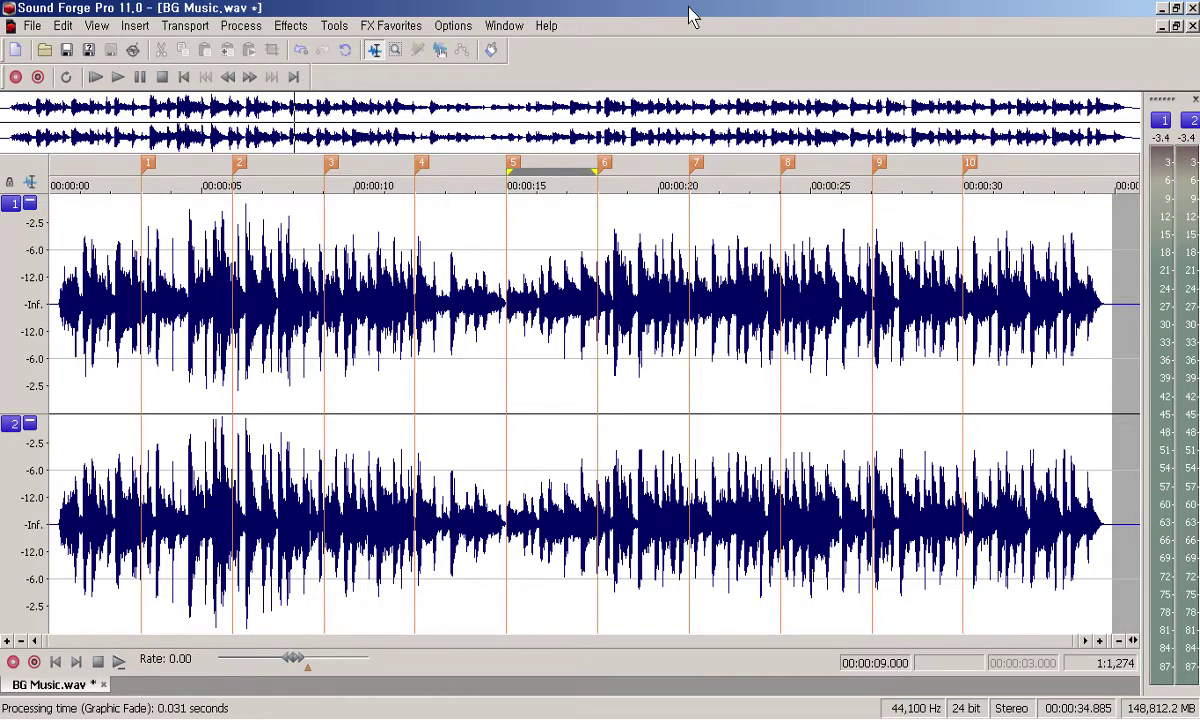
- Select the audio between markers 7 and 8, from 21 to 24 seconds, and apply Graphic Fade with the (b) 100P - 20P preset
key(ctrl+Right)
key(ctrl+Right)
key(ctrl+Right)
key(ctrl+Right)
key(ctrl+shift+Right)
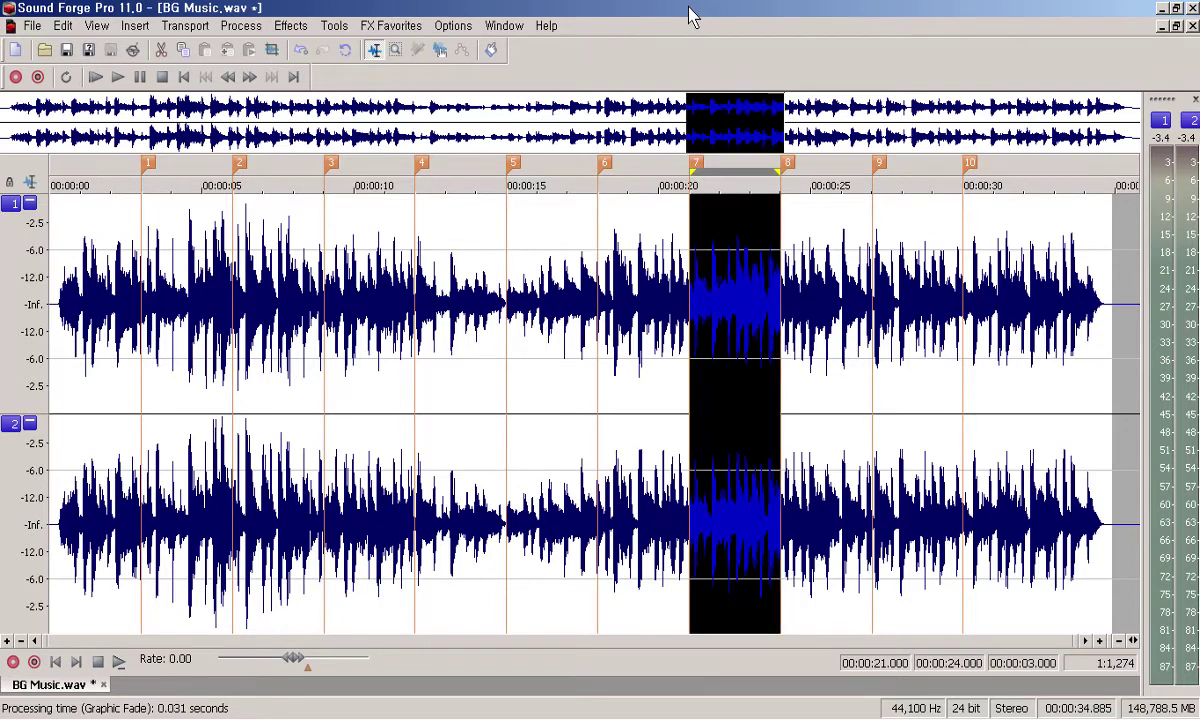
key(ctrl+shift+y)
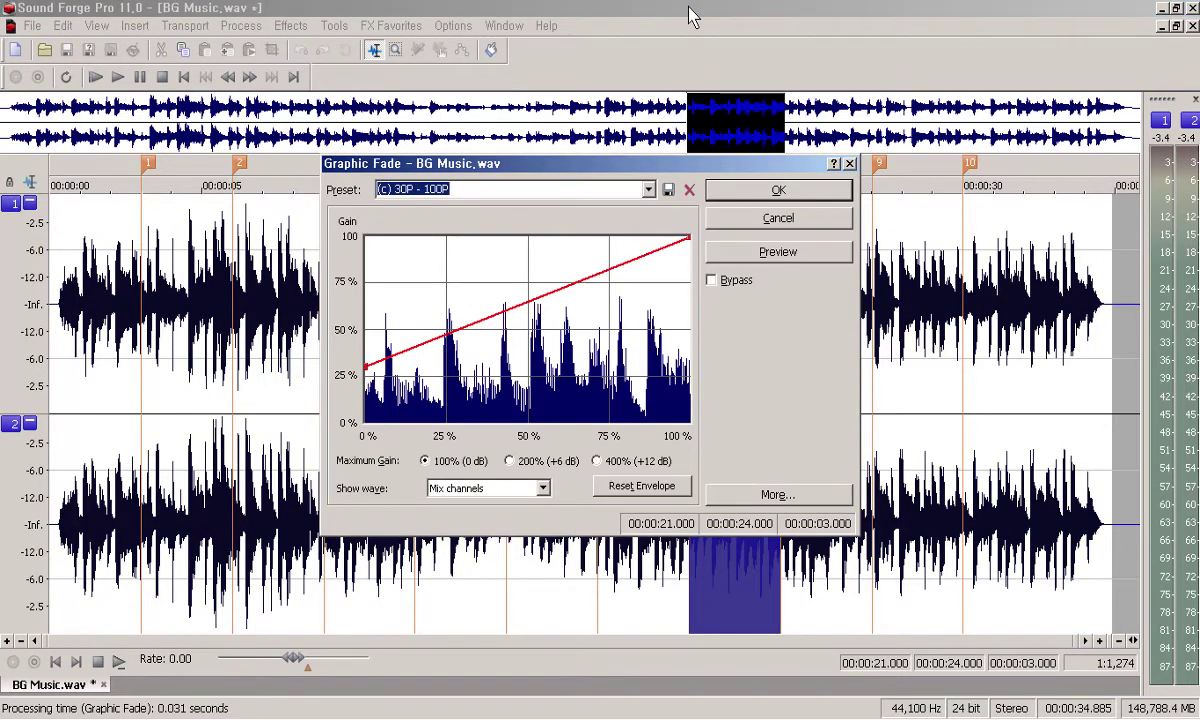
key(Down)
key(Down)
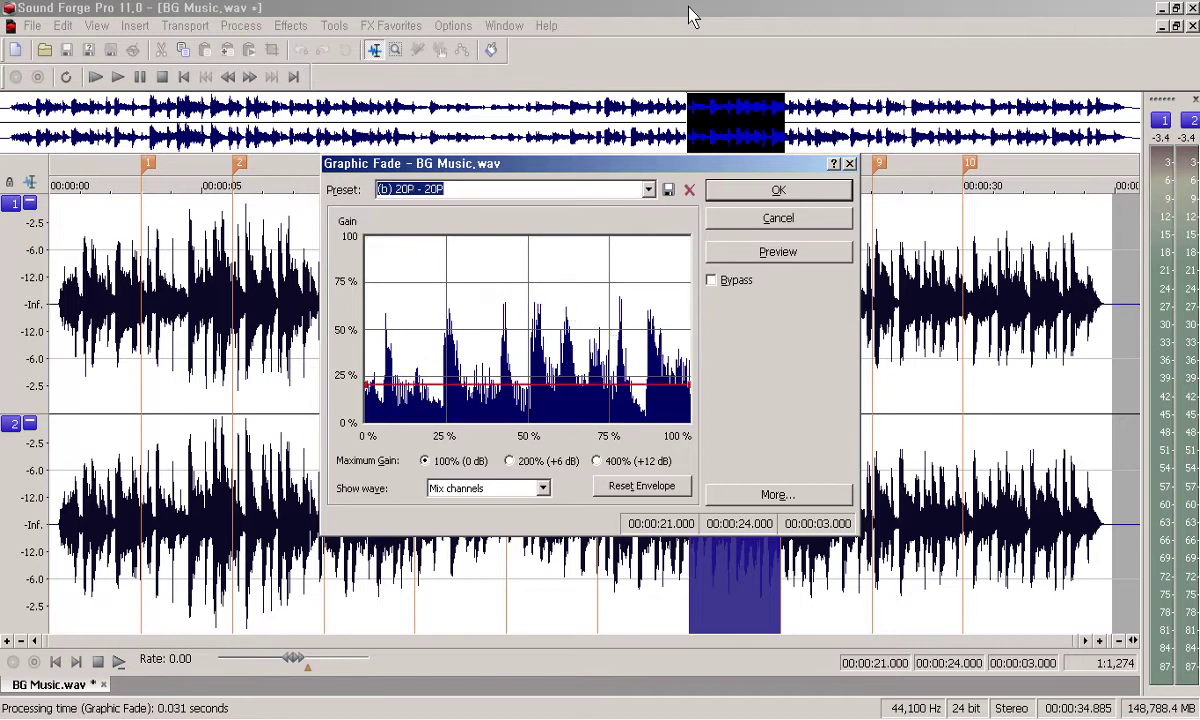
key(Down)
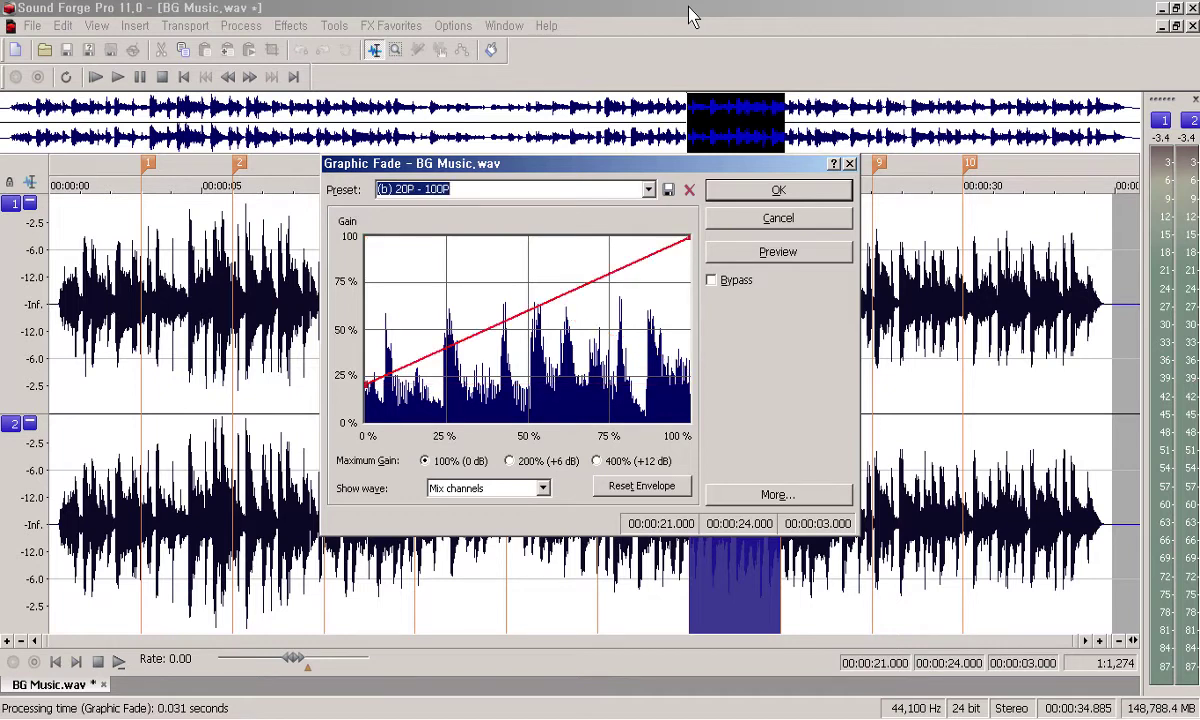
key(Down)
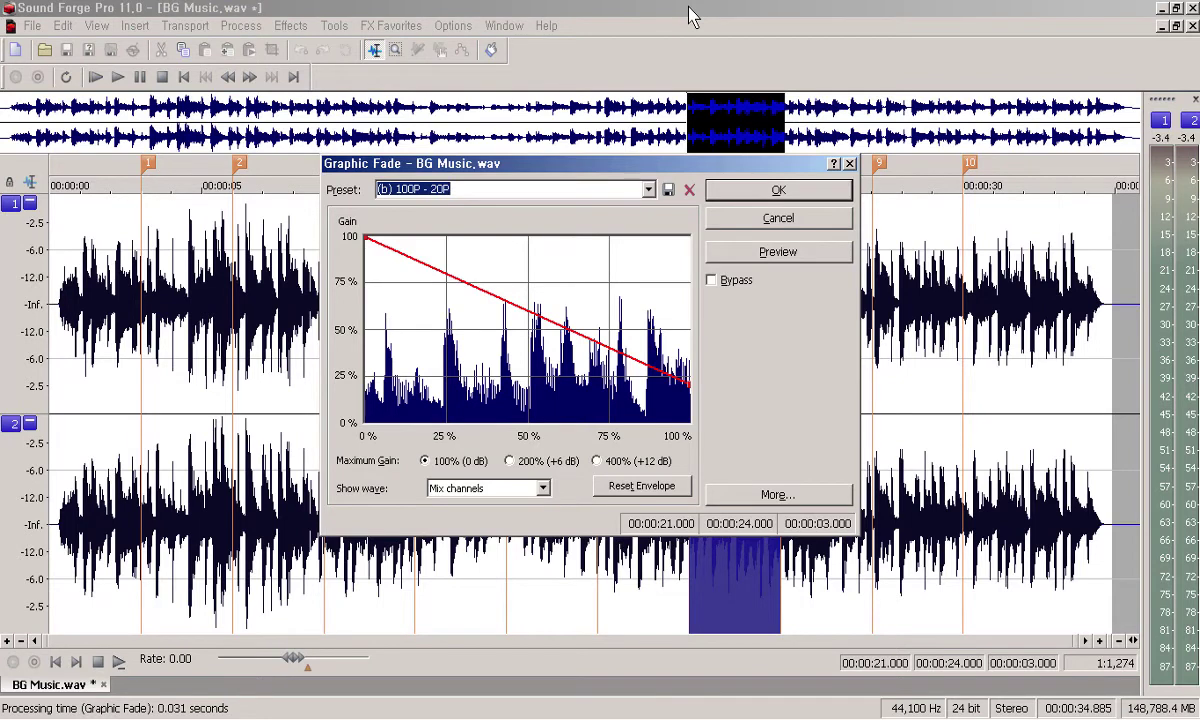
key(Return)
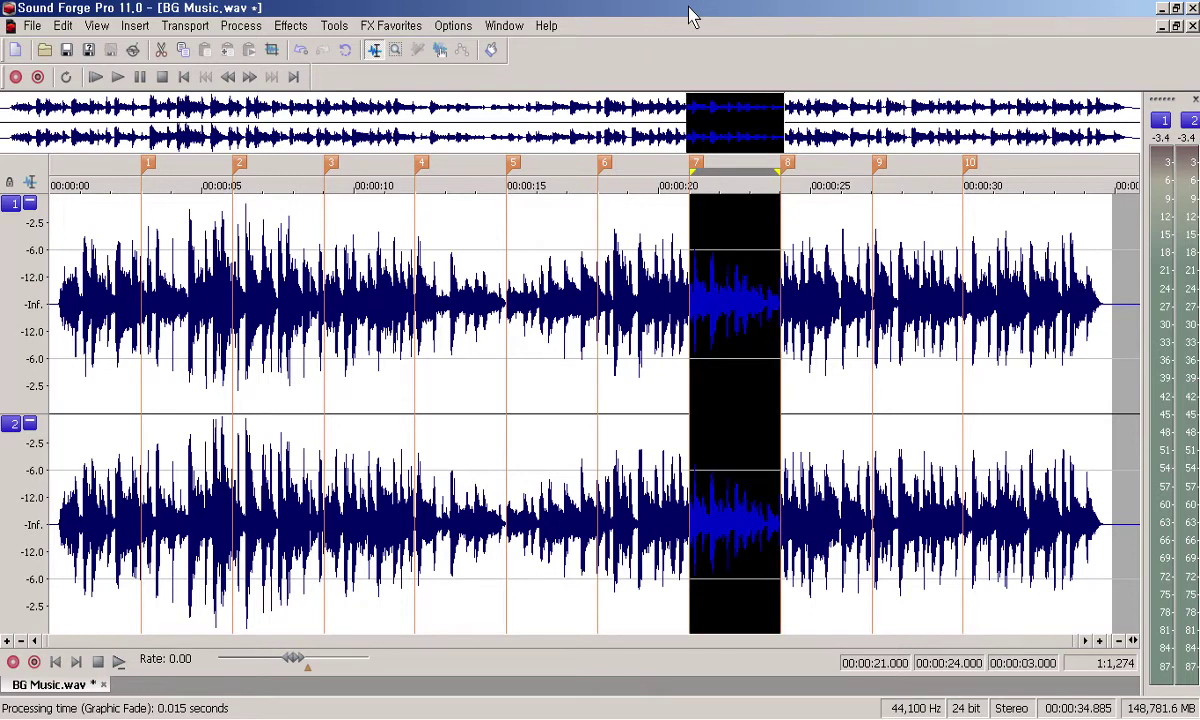
- Select the audio between markers 8 and 9, from 24 to 27 seconds, and apply Graphic Fade with the (b) 20P - 20P preset
key(ctrl+z)
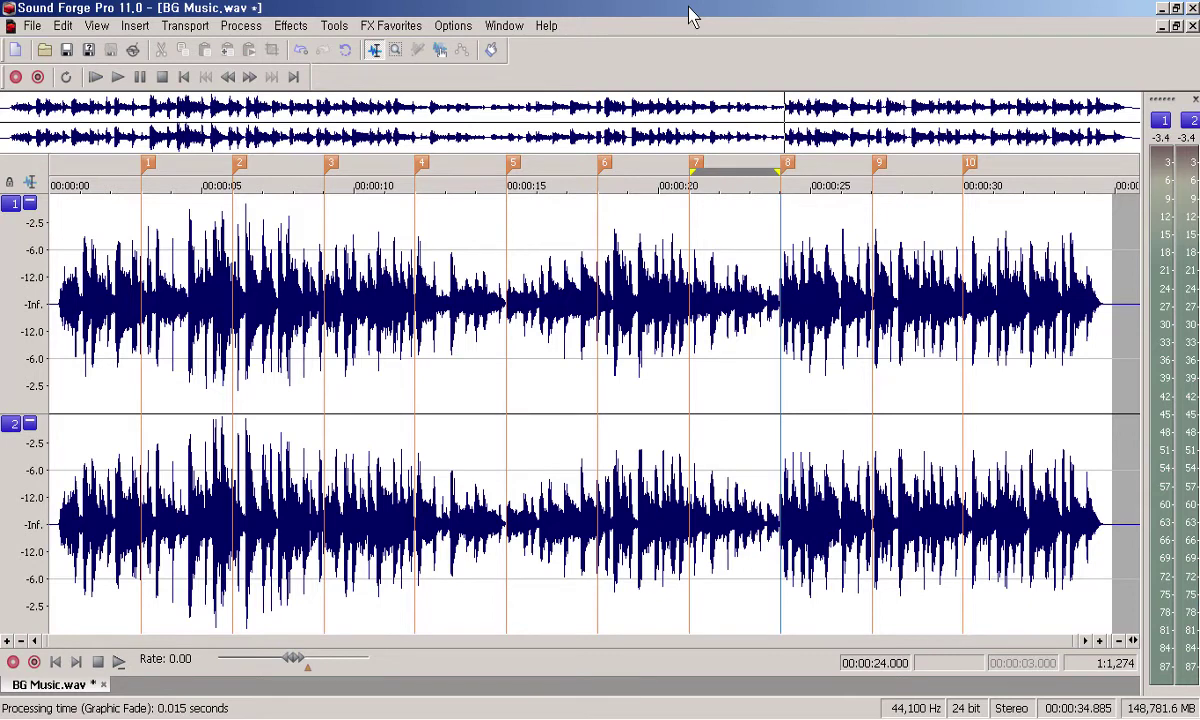
key(ctrl+shift+Right)
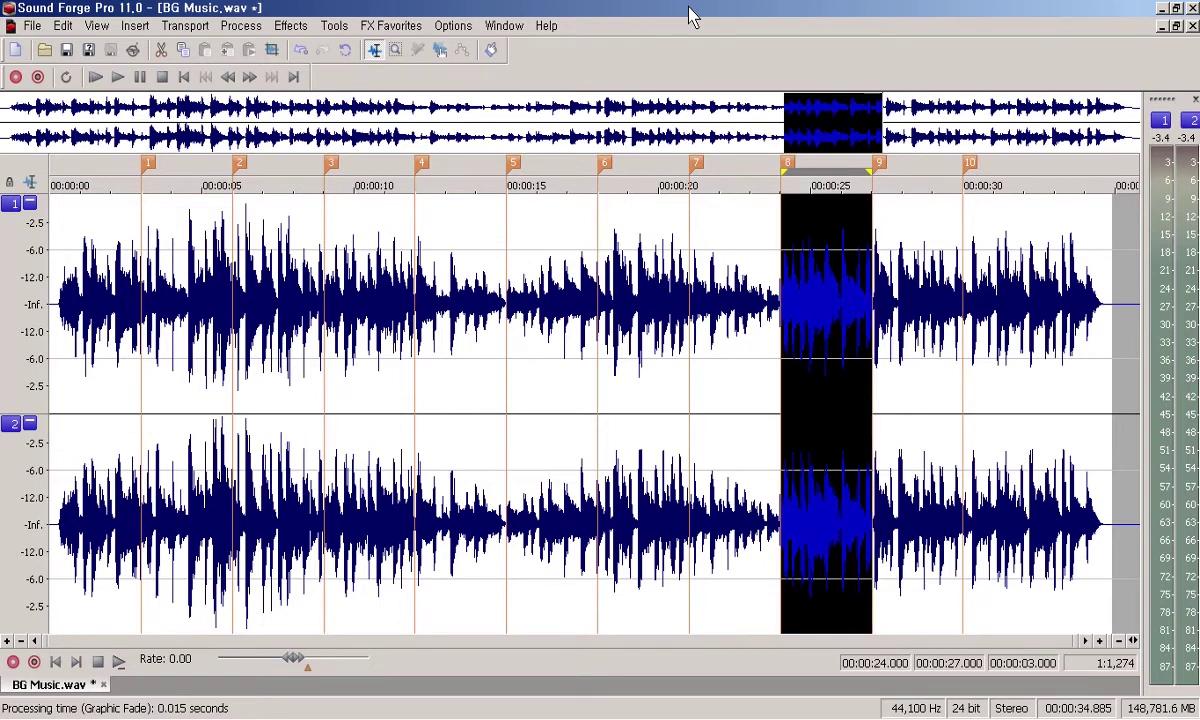
key(ctrl+f)
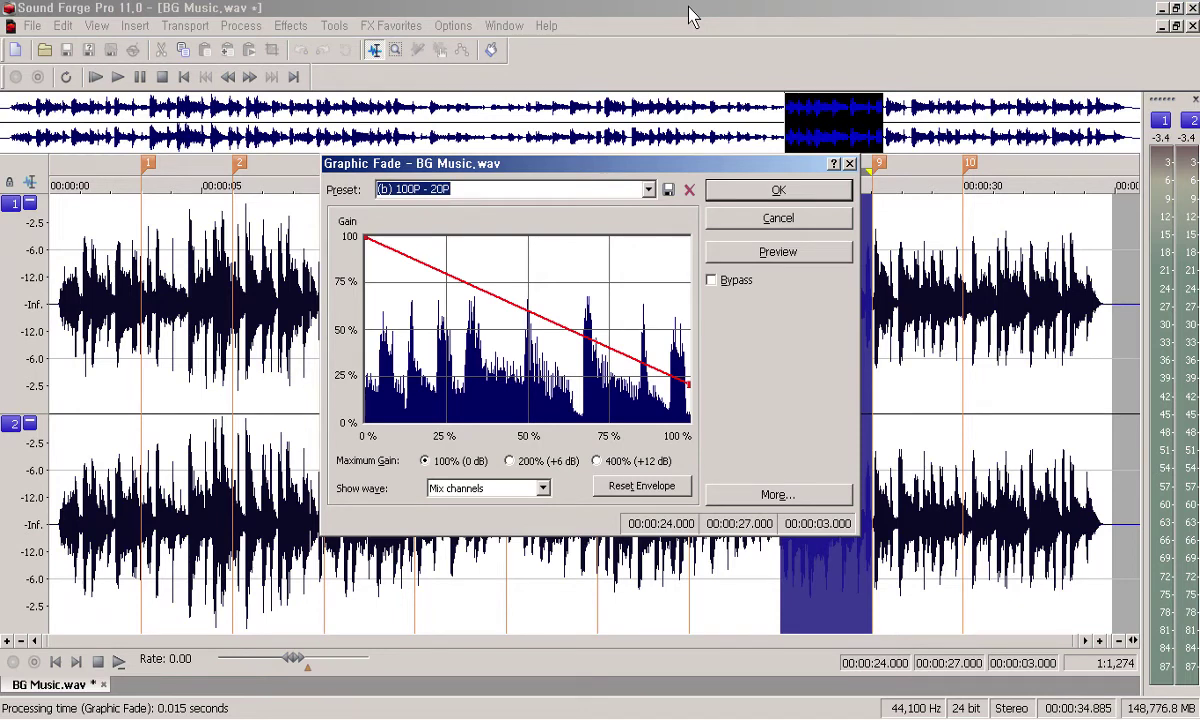
key(Down)
key(Down)
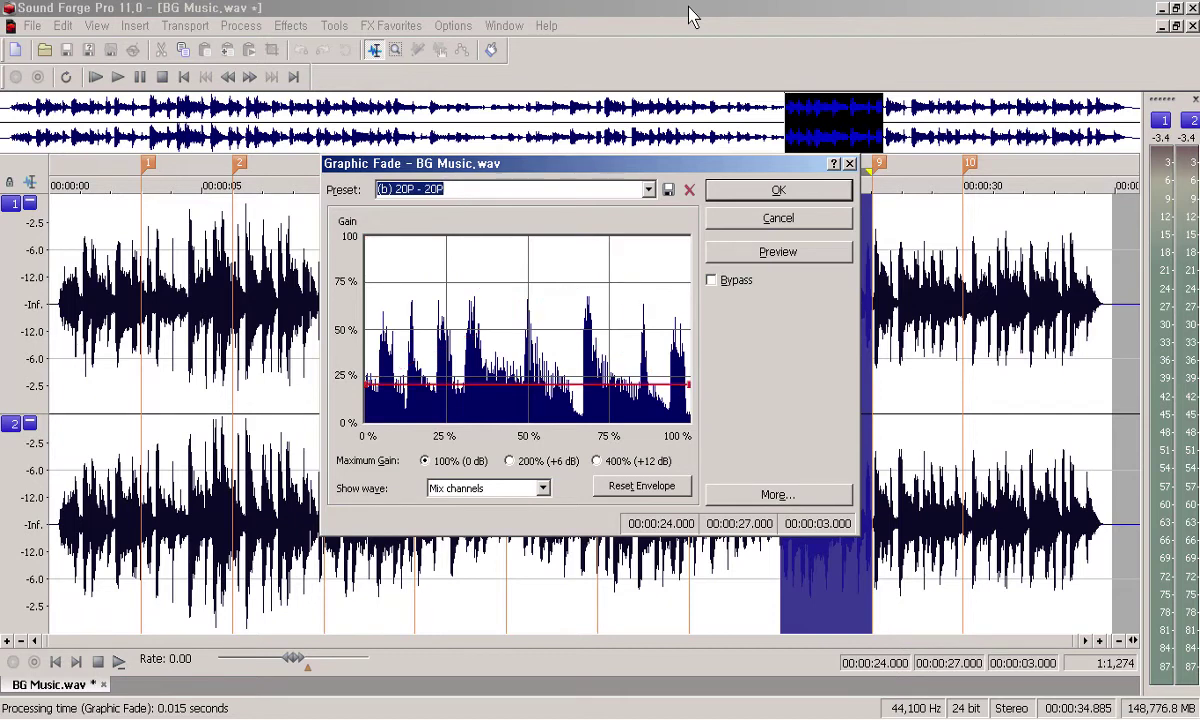
key(Return)
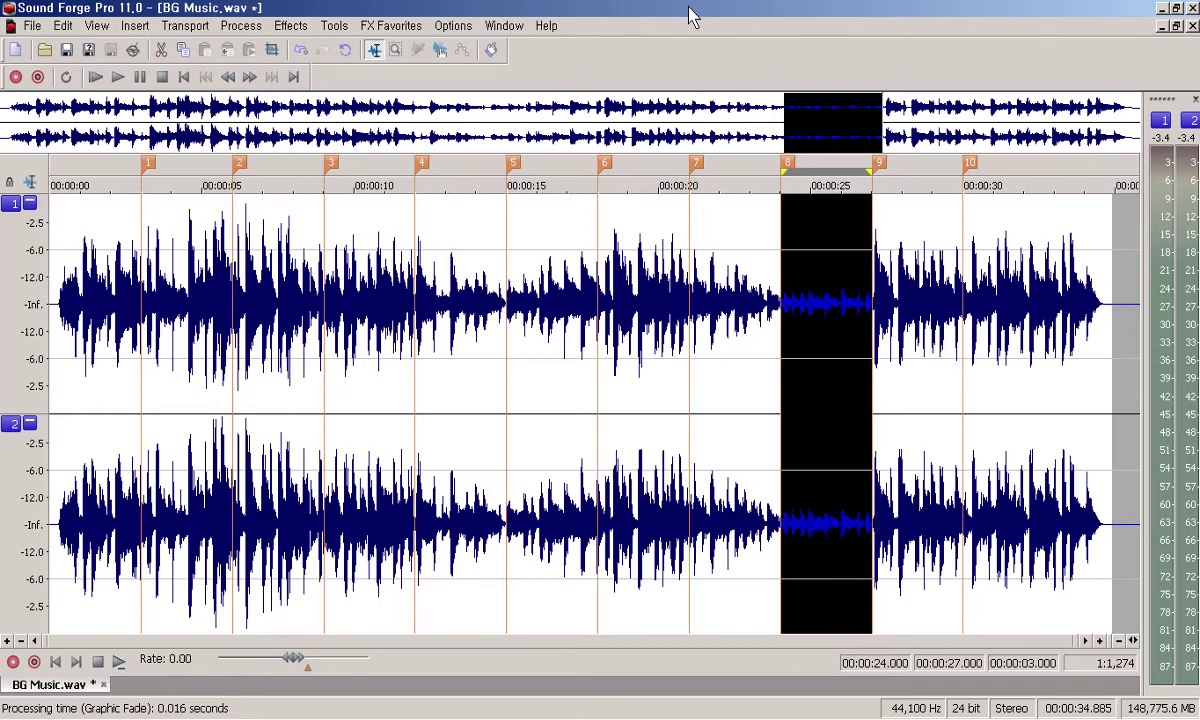
- Select the audio between markers 9 and 10, from 27 to 30 seconds, and apply Graphic Fade with the (b) 20P - 100P preset
key(Escape)
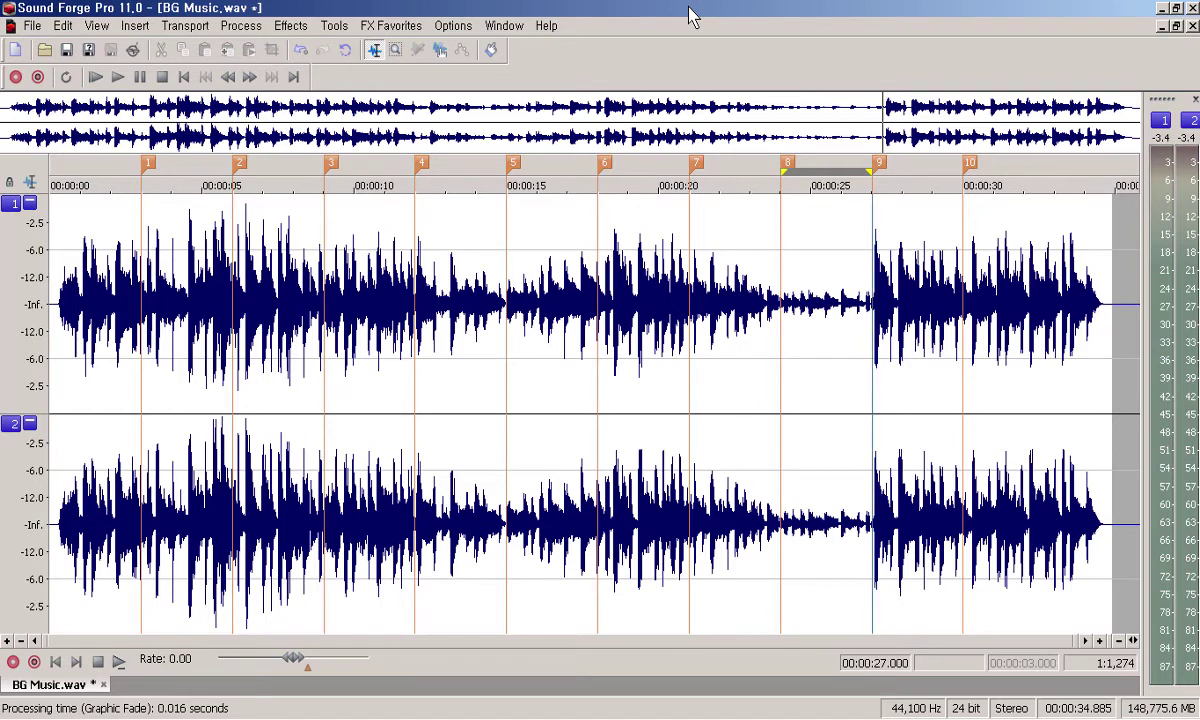
key(ctrl+shift+Right)
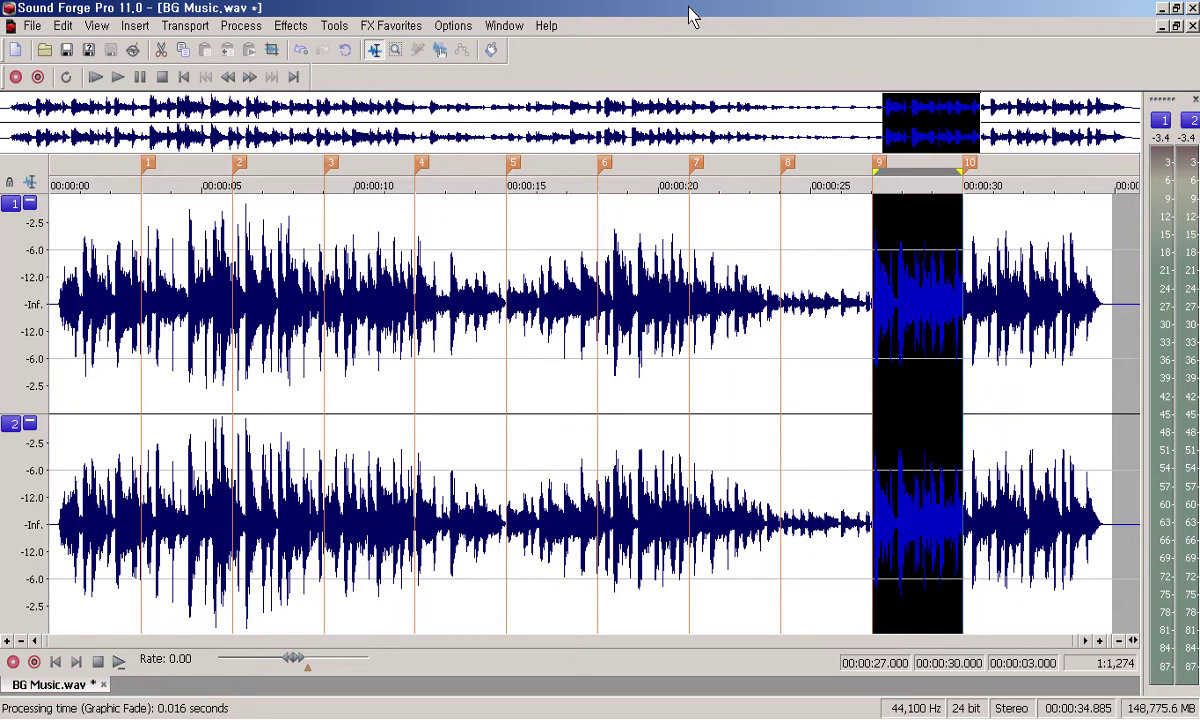
key(ctrl+shift+y)
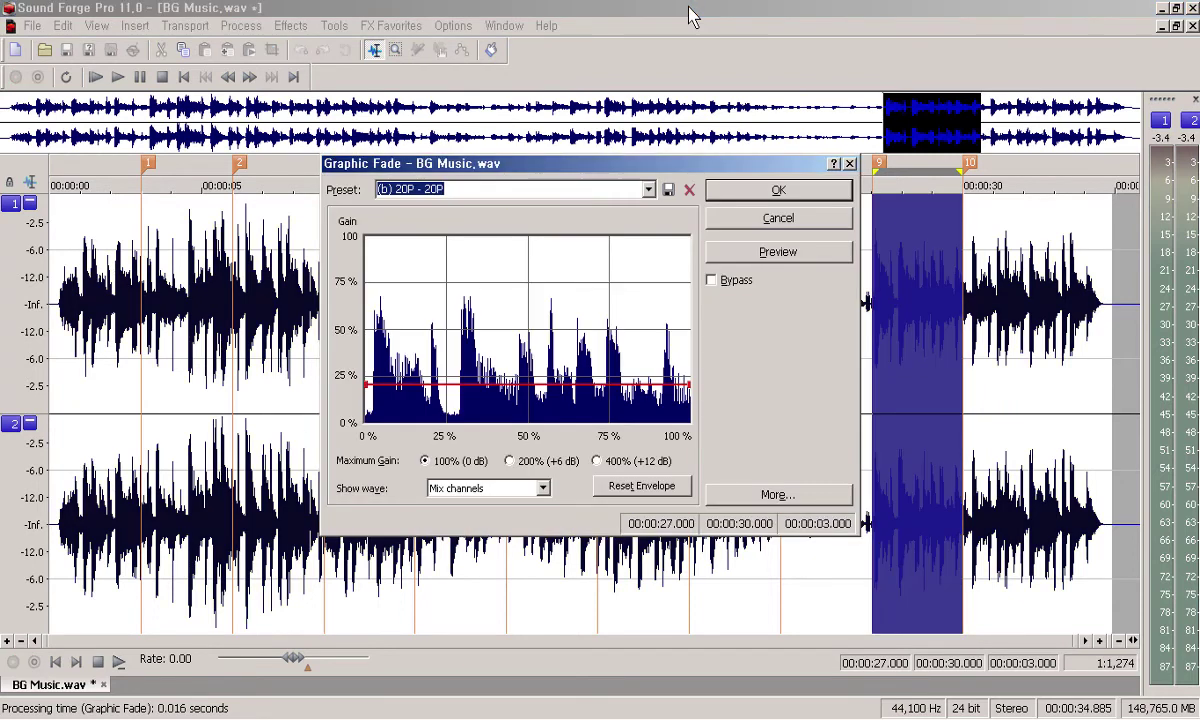
key(Down)
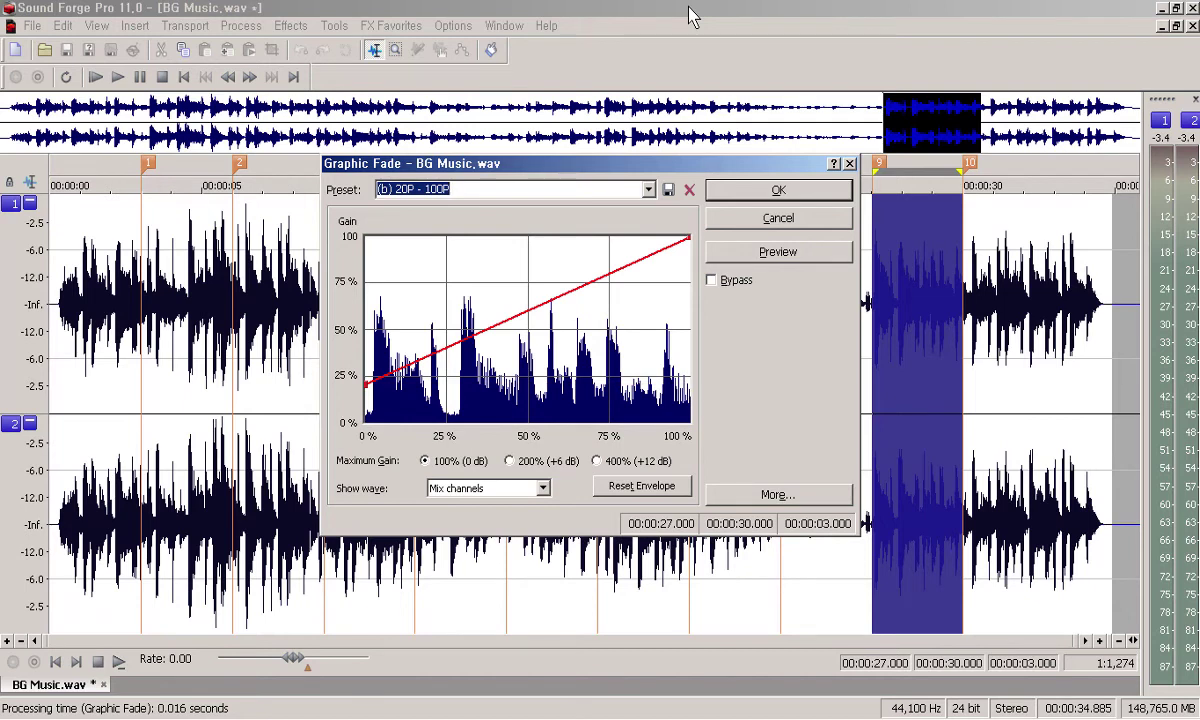
key(Return)
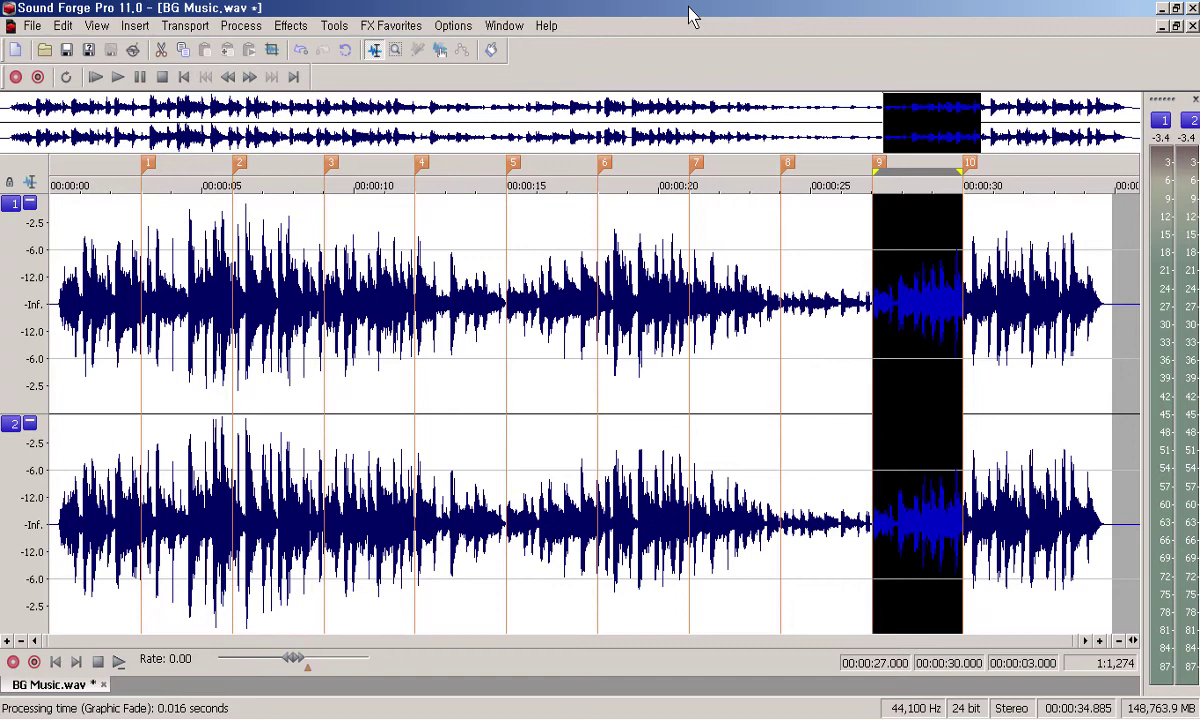
- Play the music from marker 6 at 18 seconds to hear the fades between markers 7 and 10
key(ctrl+z)
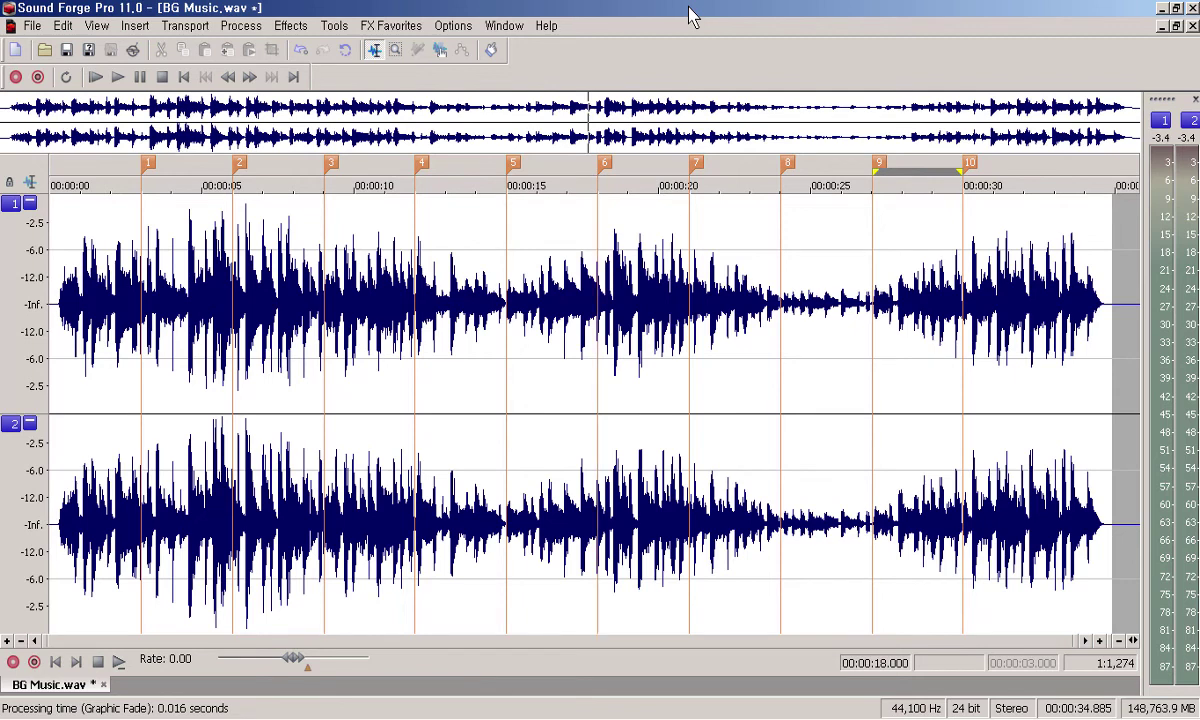
key(space)
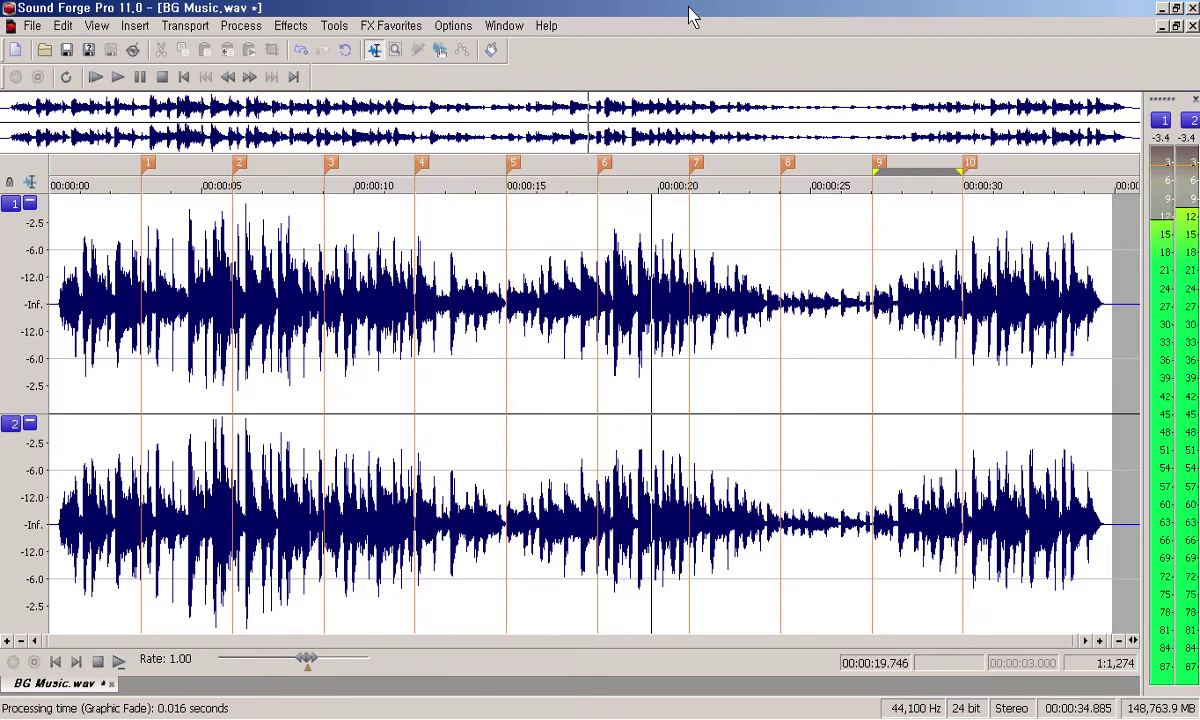